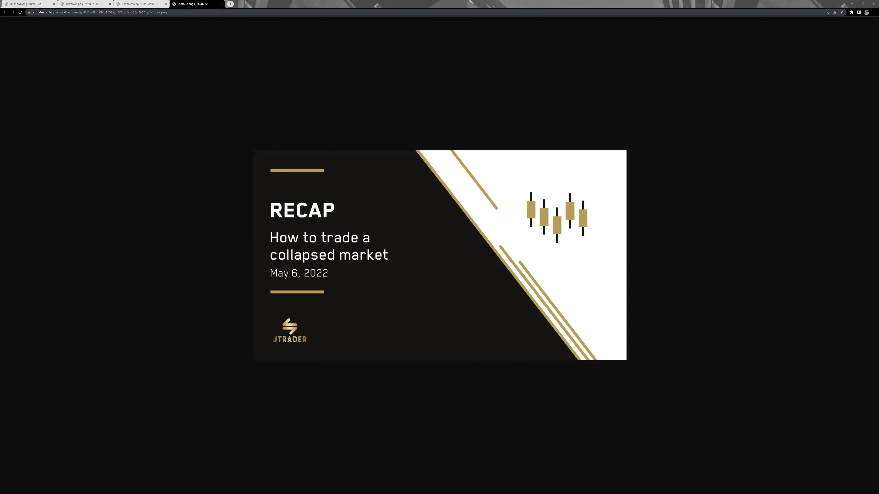
- Bring the Discord chat up over the RECAP slide and enlarge the shared calendar image
key("alt+Tab")
left_click(330, 255)
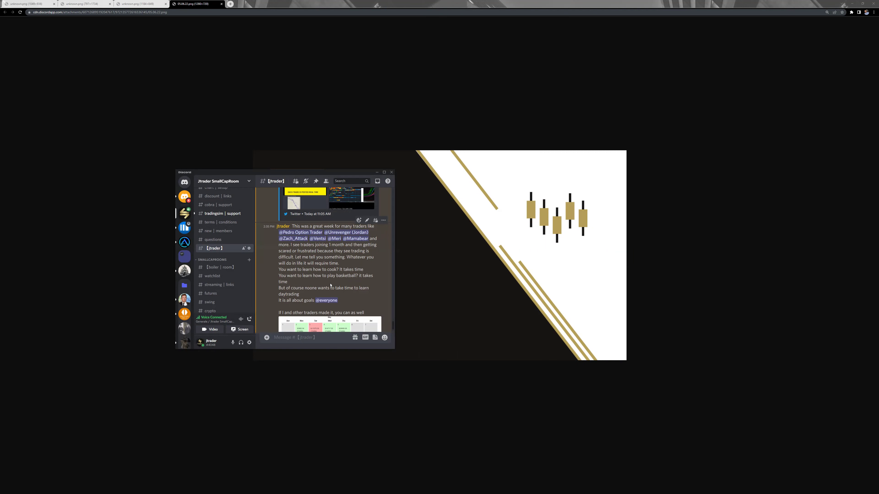
- Scroll the jtrader channel down to the shared May trading-results calendar image
scroll(350, 254, "down", 3)
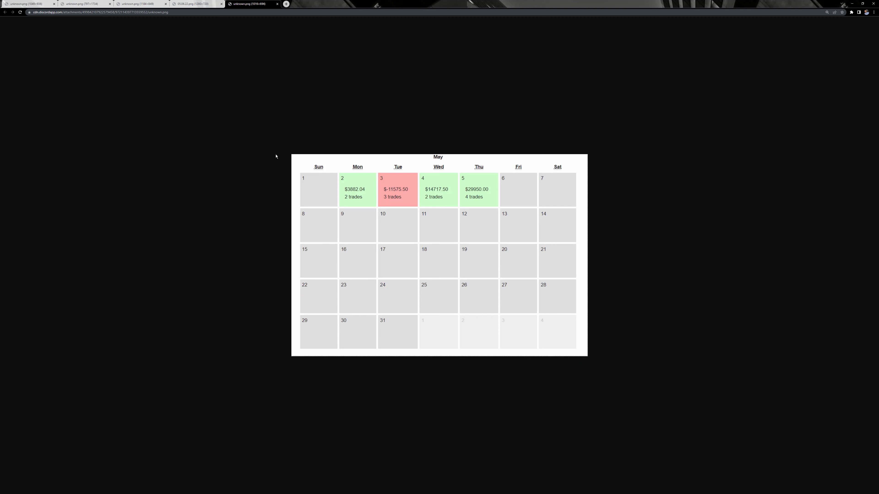
- Bring Discord back, expand TRADING SETUPS and open the jlines | rejection channel
key("alt+Tab")
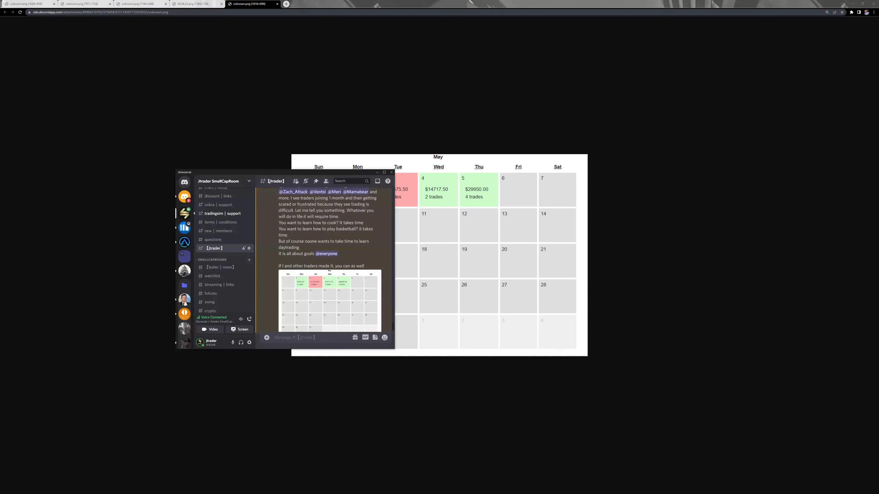
scroll(231, 238, "down", 5)
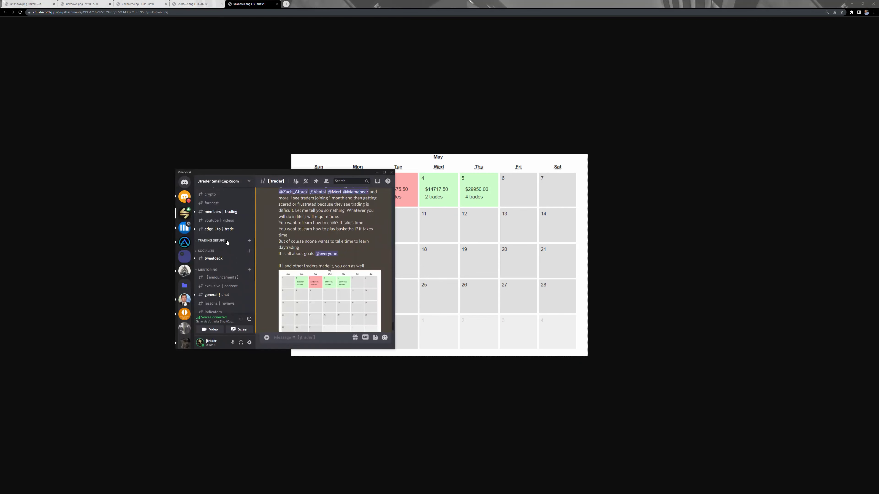
left_click(227, 242)
scroll(228, 256, "down", 3)
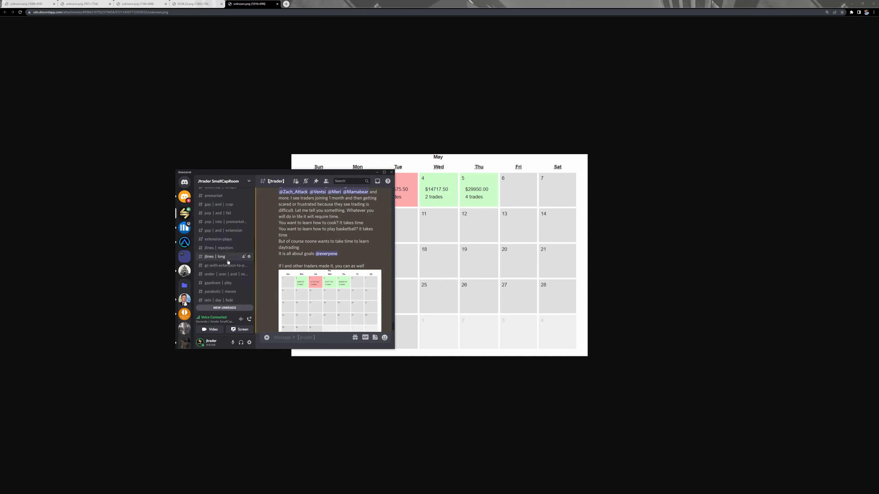
scroll(228, 262, "down", 1)
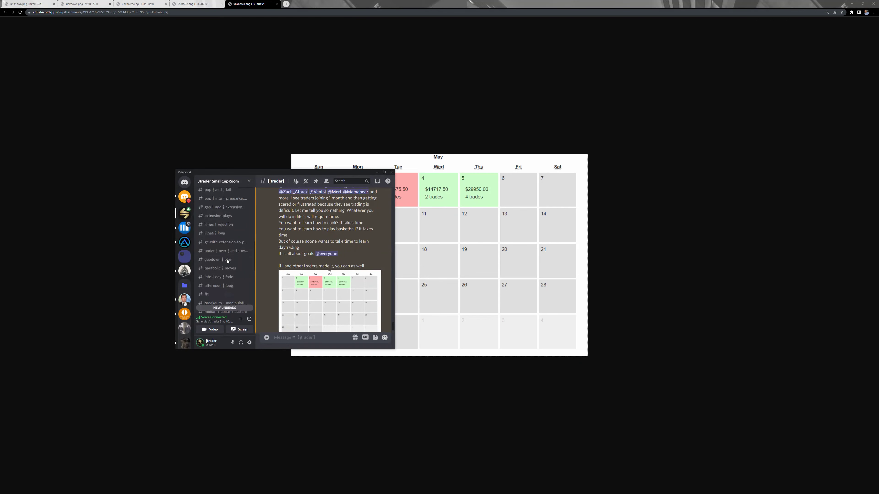
left_click(227, 227)
- View the shared AAPL and TSLA chart images enlarged, then close each one
left_click(296, 240)
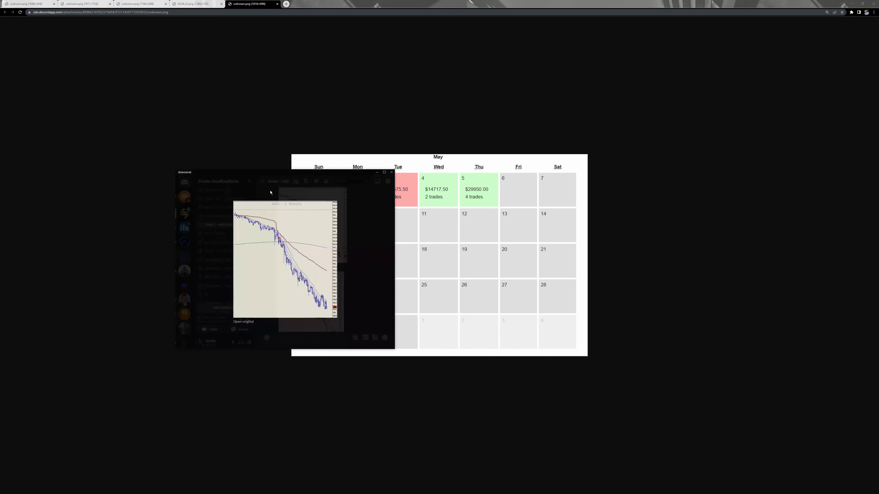
key("Escape")
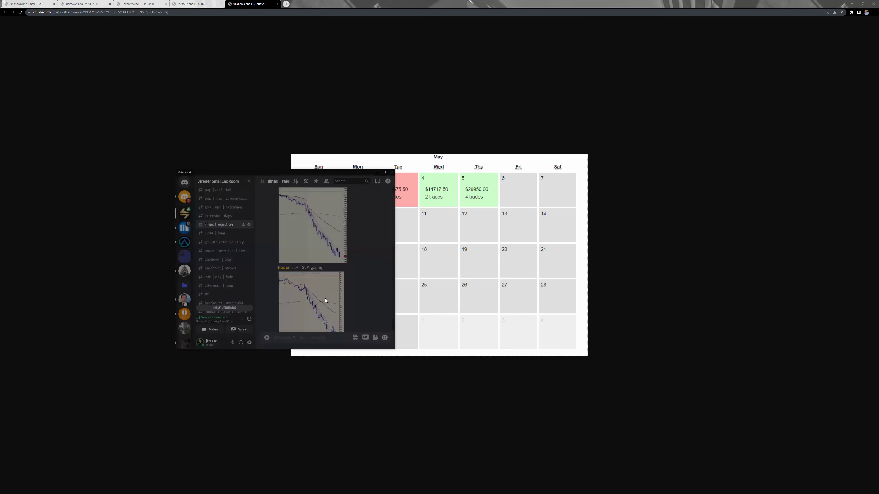
left_click(325, 301)
left_click(342, 276)
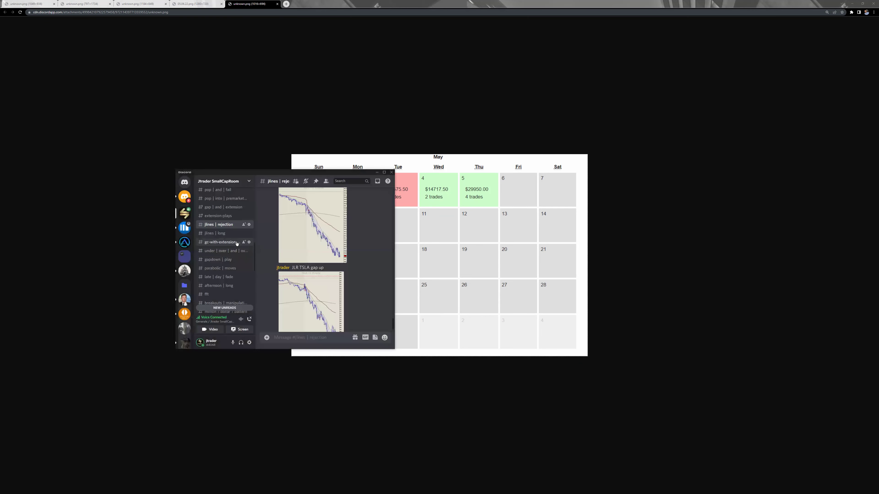
scroll(225, 249, "up", 5)
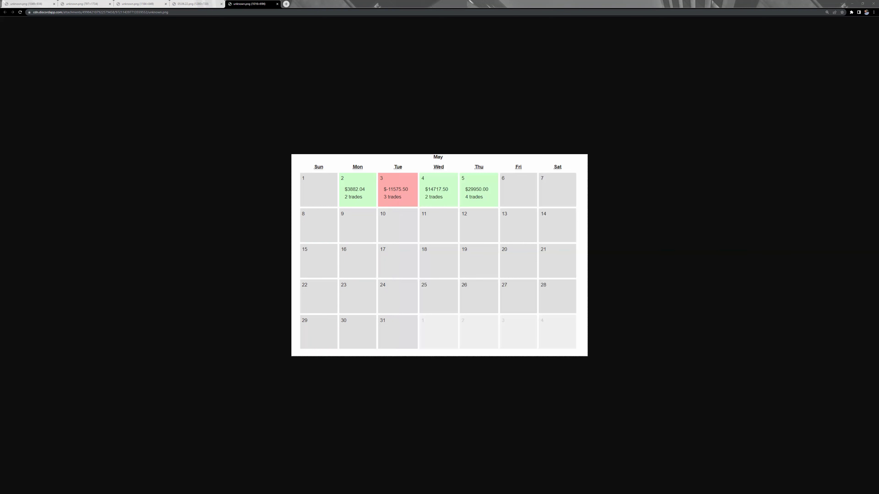
- Toggle the Discord chat up and away, then show the NFLX chart image in the first Chrome tab
key("alt+Tab")
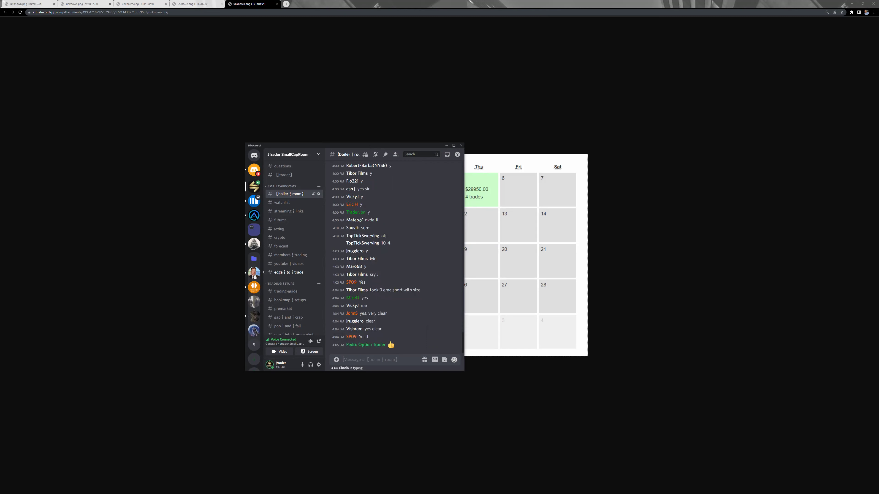
key("alt+Tab")
left_click(30, 4)
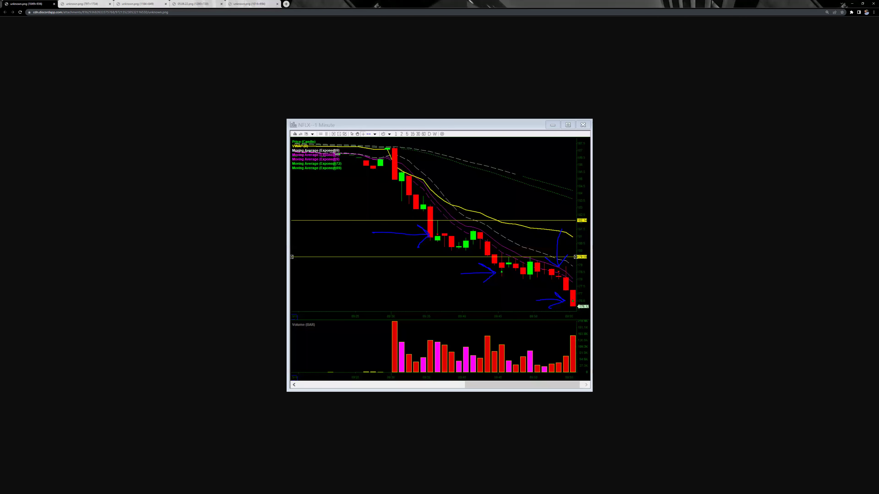
- Switch from Chrome to thinkorswim's 15-day 5-minute NFLX chart with its support levels
key("alt+Tab")
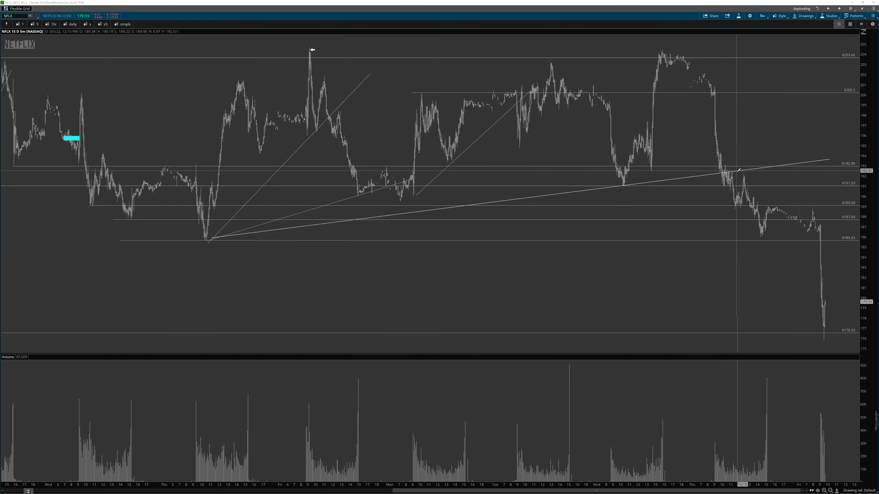
- Zoom the NFLX 5-minute chart into Thursday through Friday
left_click_drag(697, 173, 858, 173)
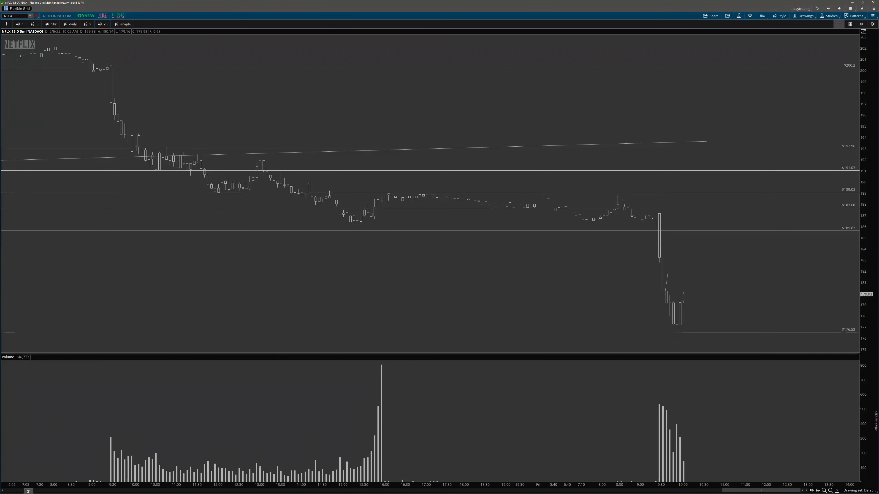
- Select the latest Discord message, then arrow the 9:30 breakdown candle and the day's low wick
key("alt+Tab")
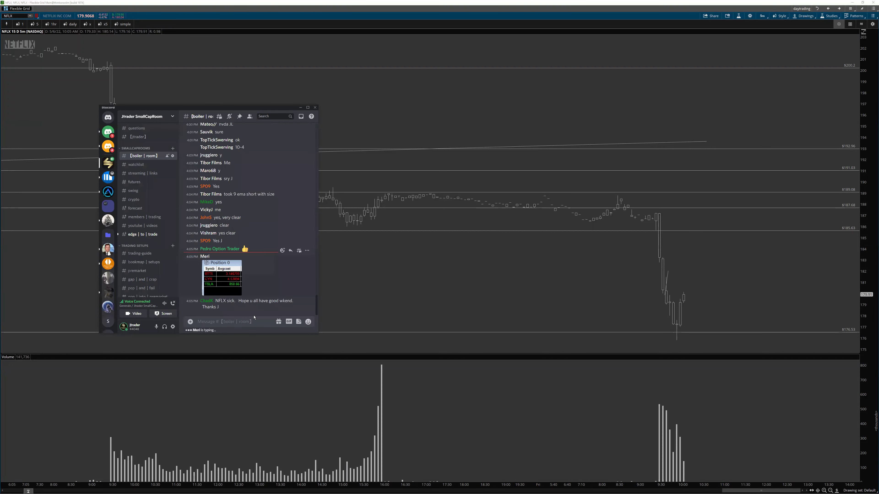
left_click_drag(218, 307, 198, 305)
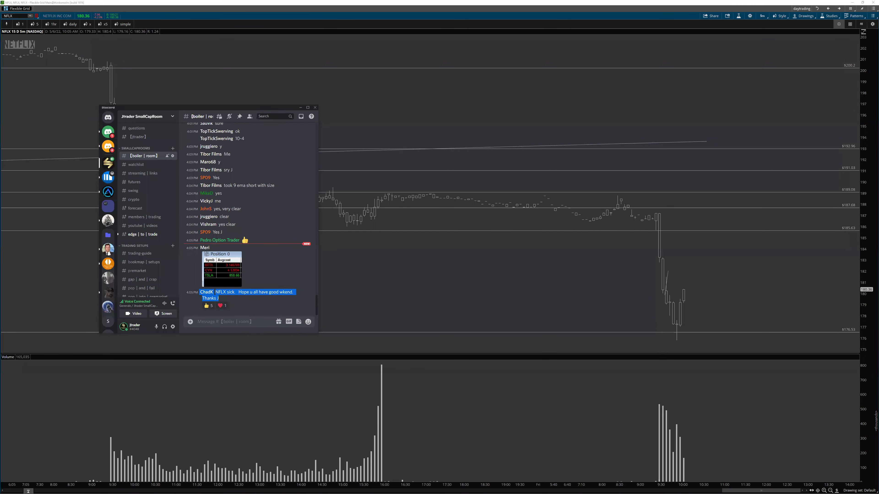
left_click(300, 107)
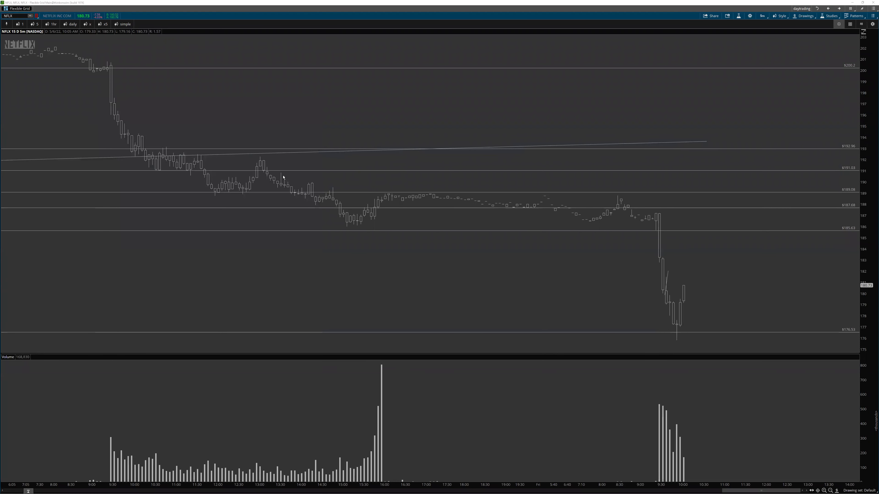
mouse_move(681, 220)
left_mouse_down()
mouse_move(659, 228)
mouse_move(667, 229)
left_mouse_up()
left_click_drag(659, 341, 675, 341)
- Select the '176 TP NFLX' message text in the Discord chat
key("alt+Tab")
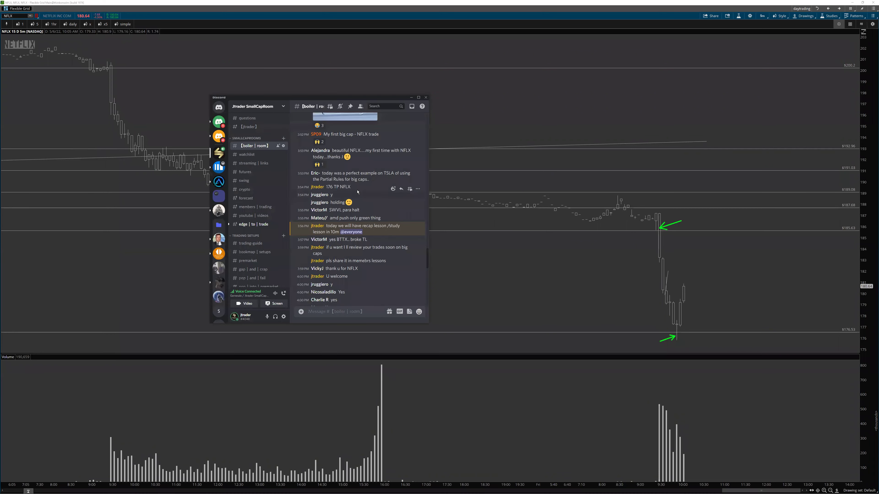
left_click_drag(351, 186, 295, 187)
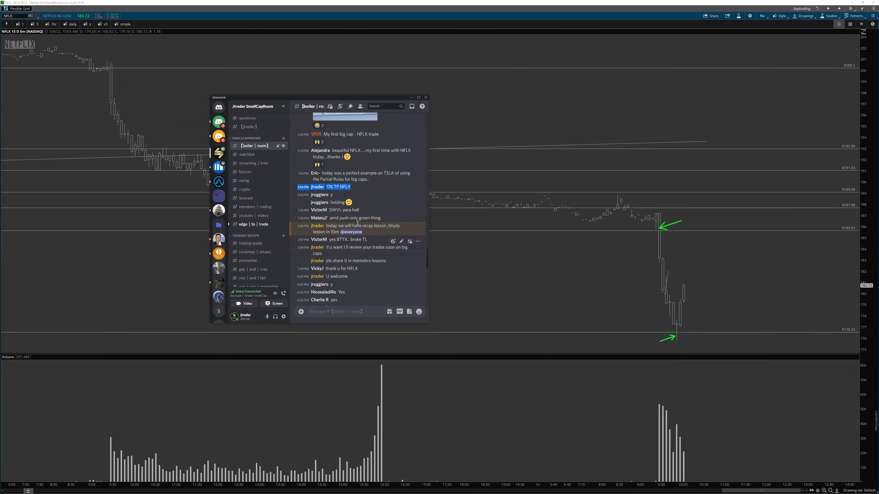
left_click(330, 187)
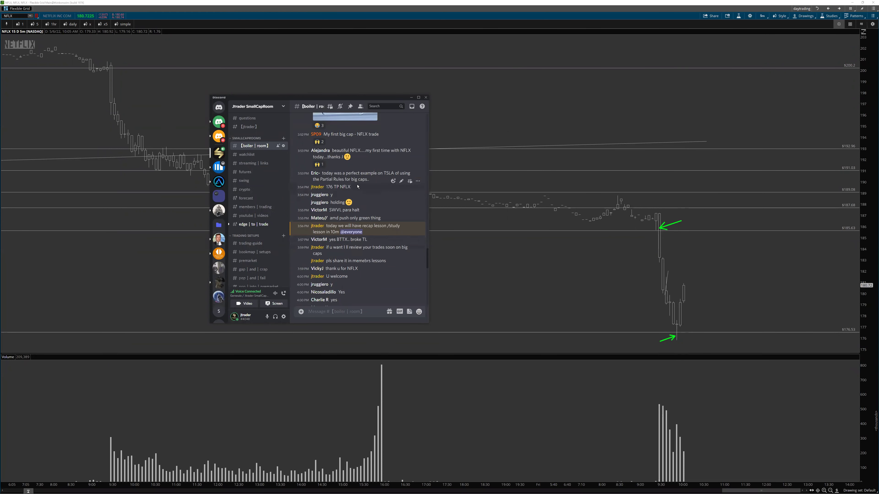
left_click_drag(358, 187, 297, 188)
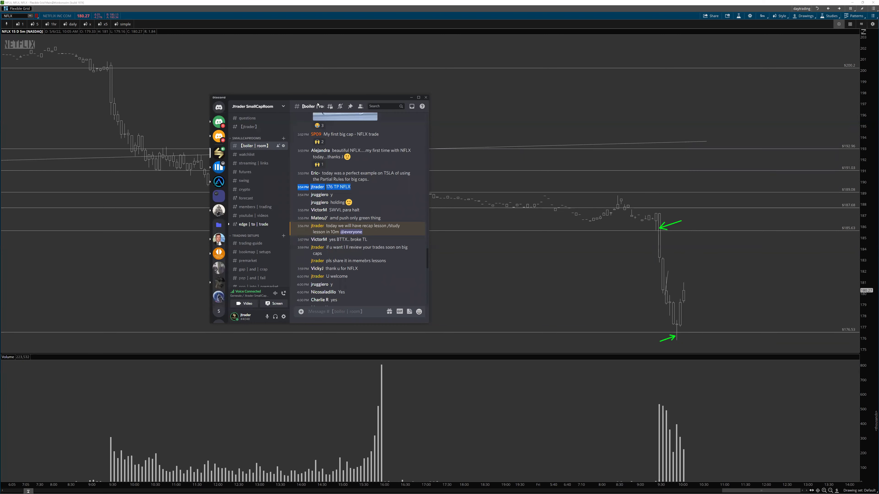
- Return to the NFLX chart and apply the saved 'w' chart style
left_click(150, 89)
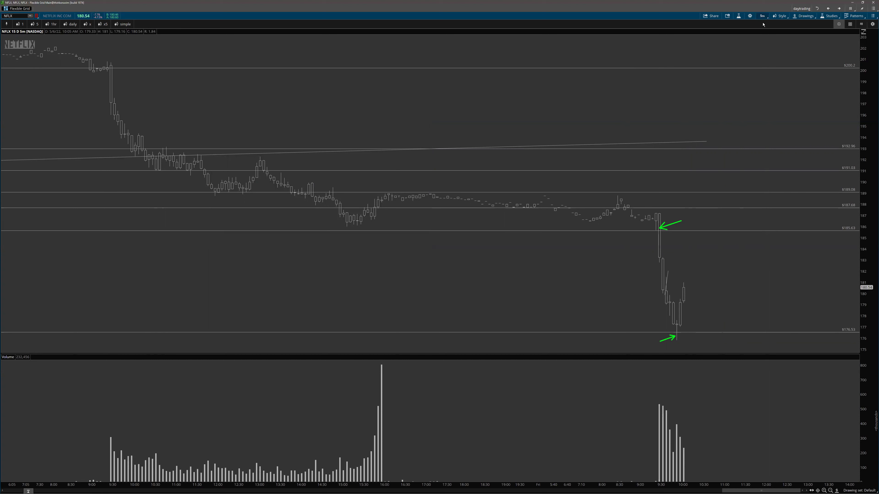
left_click(762, 16)
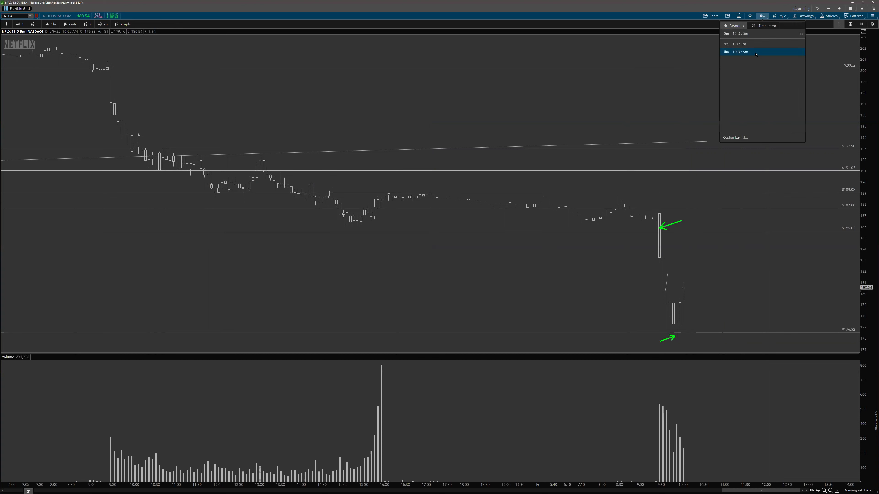
right_click(243, 55)
mouse_move(286, 190)
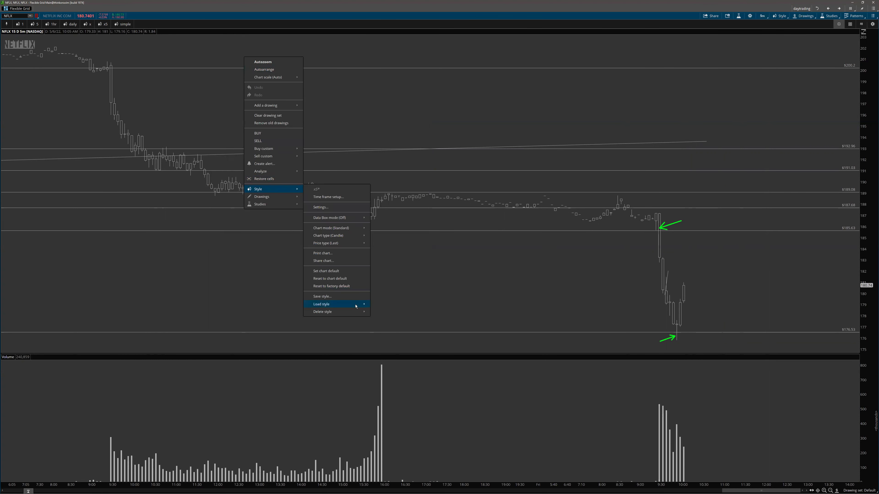
mouse_move(357, 304)
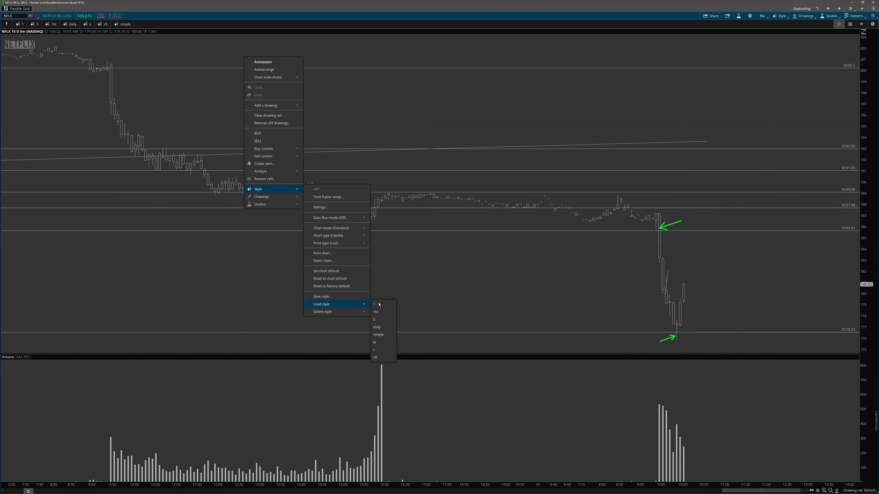
left_click(379, 341)
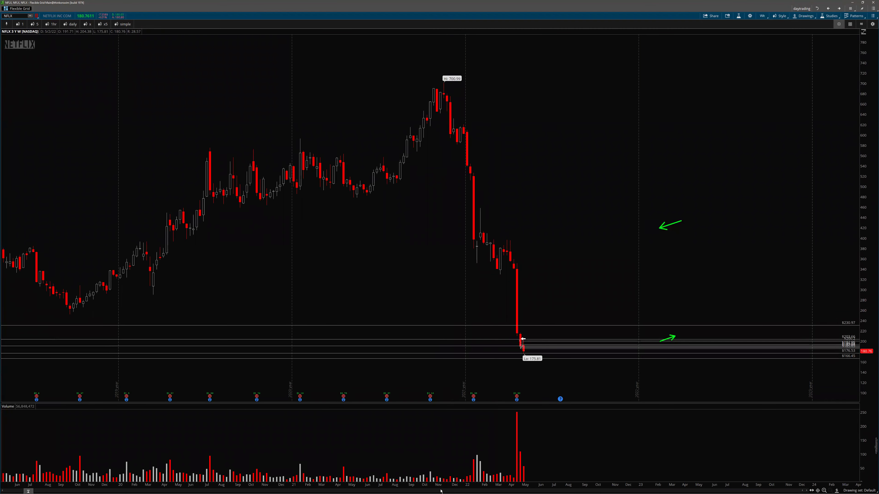
- Set the NFLX chart to a 10-year weekly time frame and zoom into August 2016–2022
left_click(762, 15)
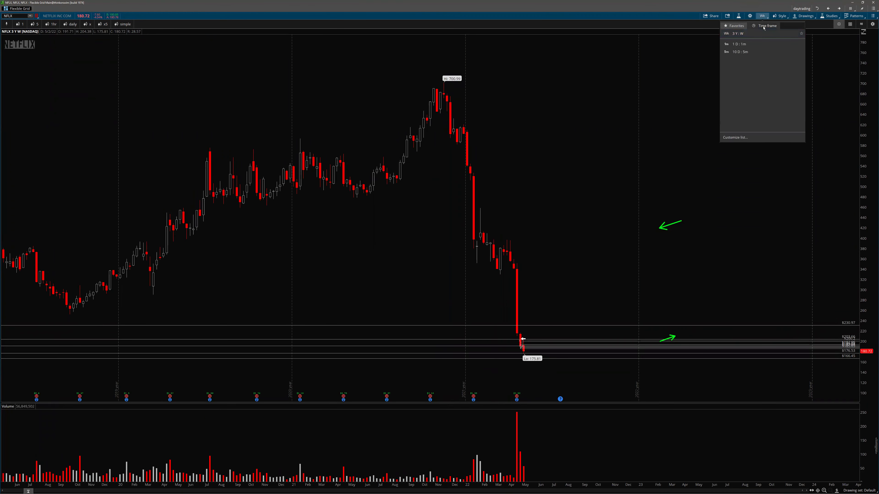
left_click(763, 27)
left_click(783, 61)
left_click(780, 69)
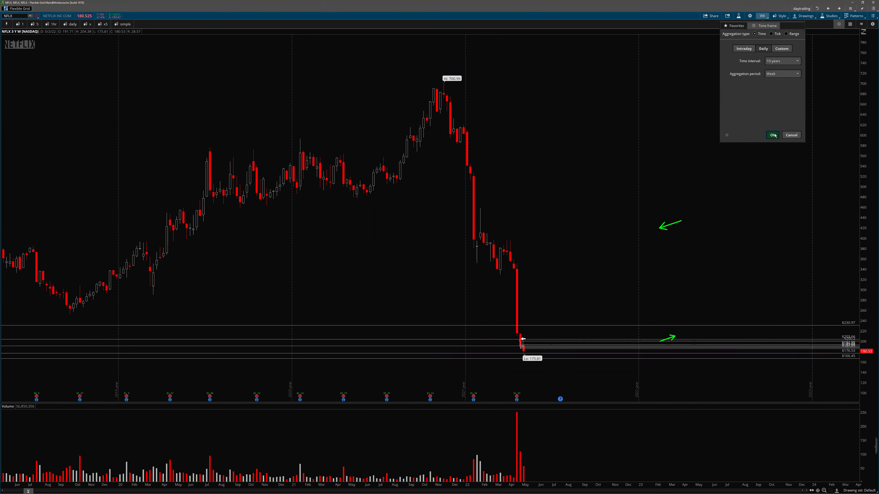
left_click(772, 135)
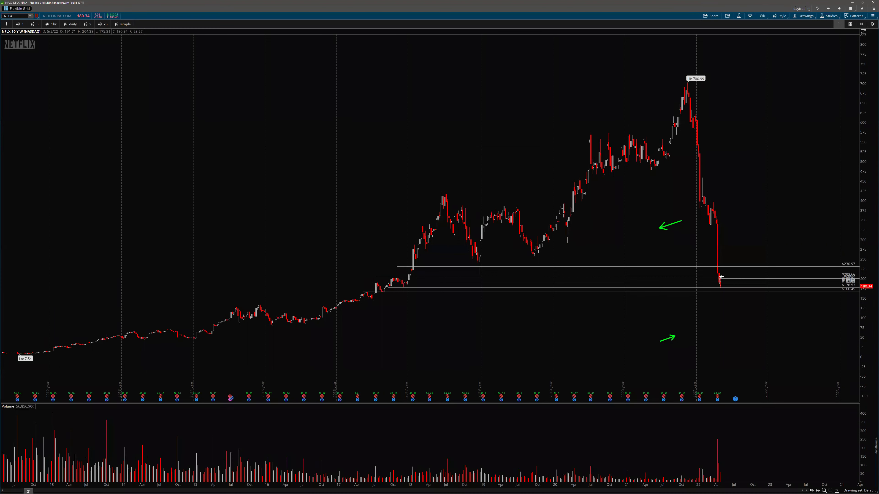
left_click_drag(354, 225, 309, 211)
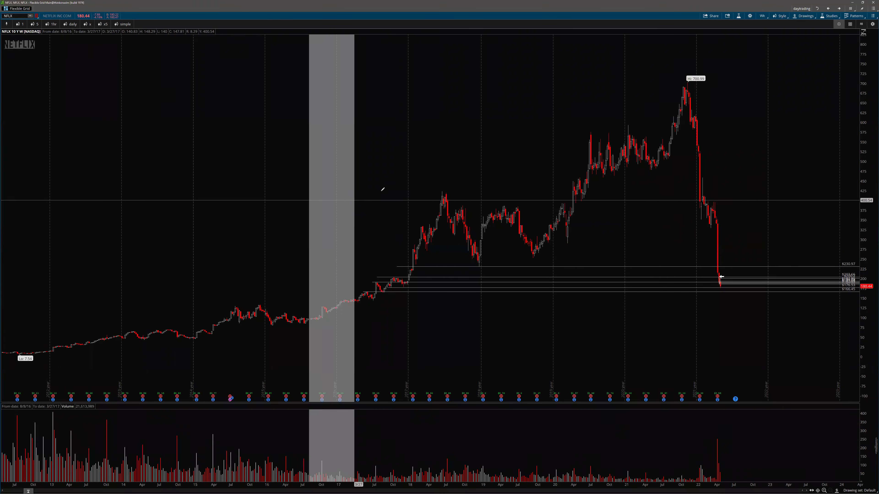
left_click_drag(383, 189, 744, 138)
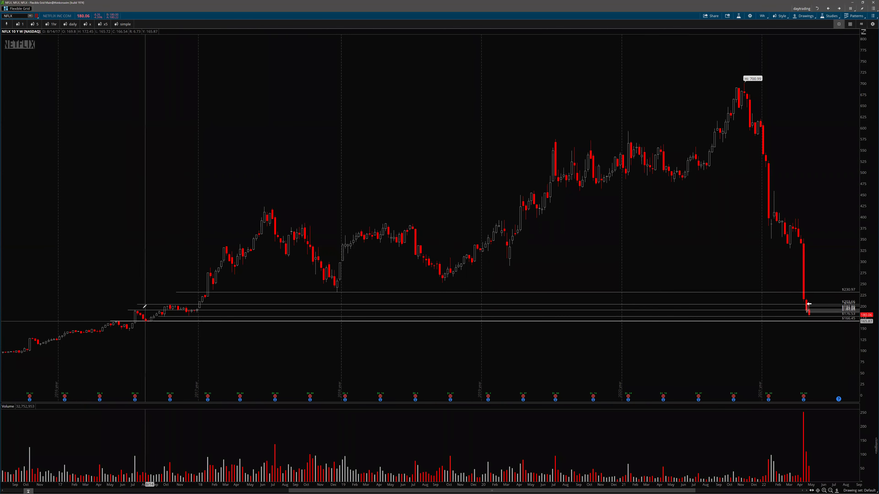
- Zoom into March 2017–December 2018 and draw green arrows at the September candle and along the 176.53 support
left_click_drag(85, 321, 333, 321)
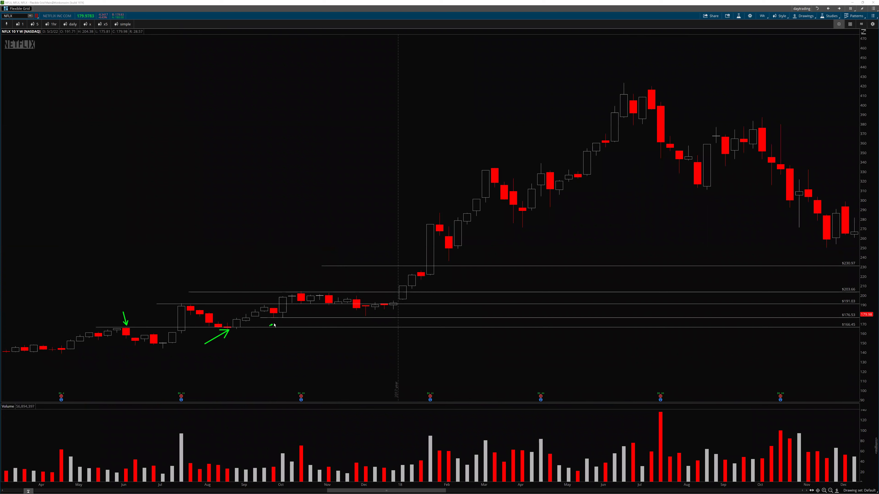
left_click_drag(274, 325, 278, 320)
left_click_drag(278, 319, 364, 318)
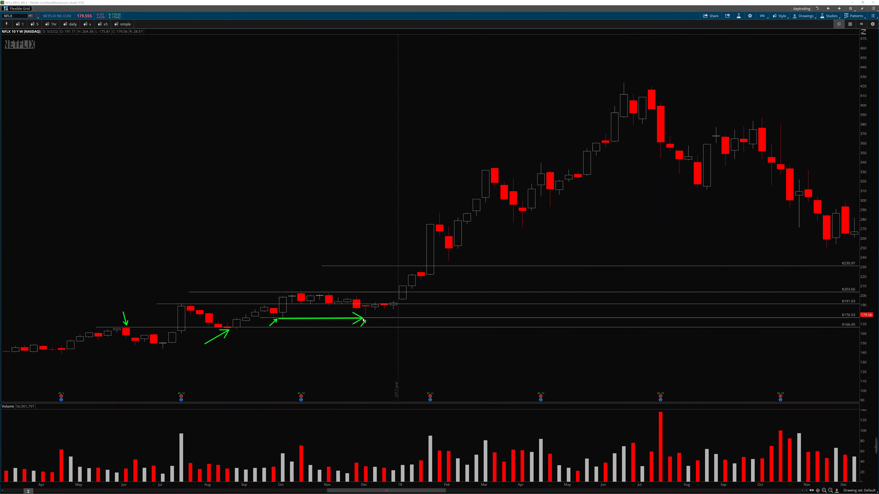
- Switch NFLX to the 15-day 5-minute chart and zoom onto Thursday–Friday's drop toward 176.53
left_click(101, 24)
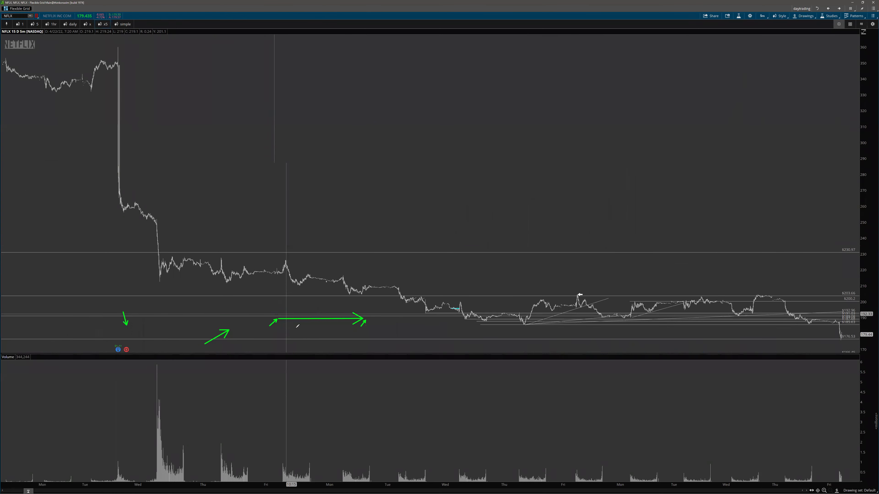
left_click_drag(686, 243, 805, 312)
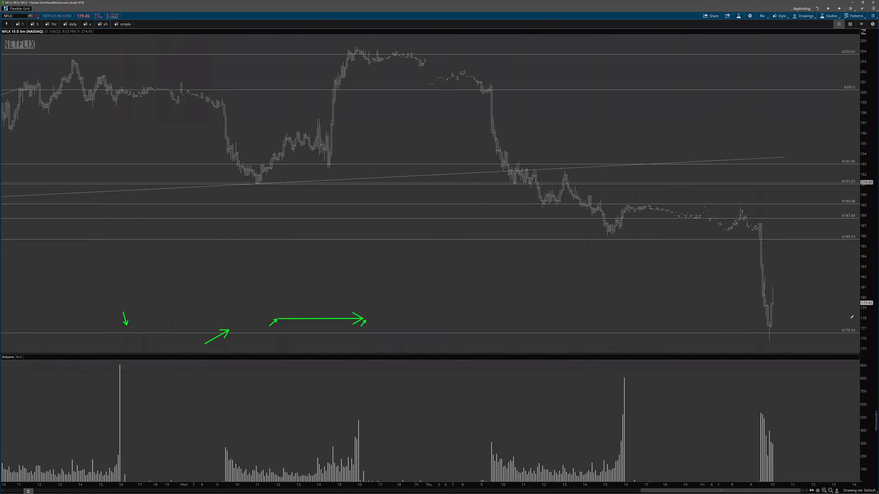
left_click_drag(676, 310, 618, 311)
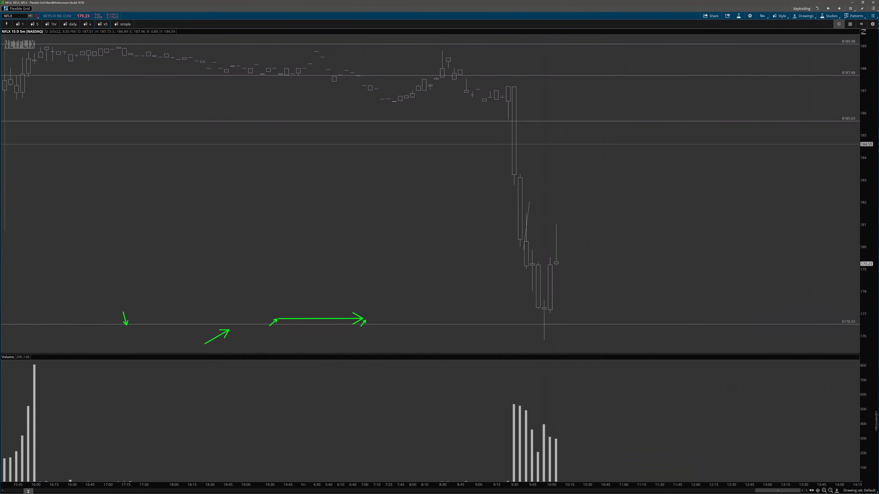
- Clear the green arrows and briefly check Discord before returning to the chart
key("Escape")
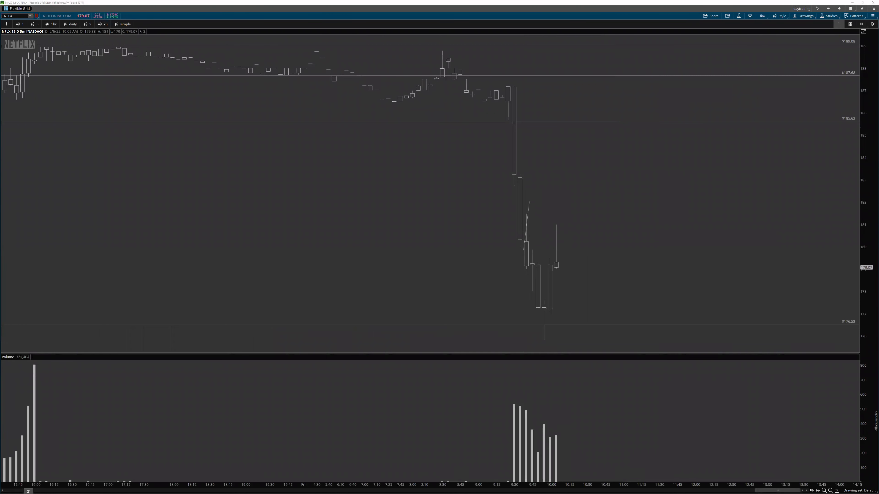
key("alt+Tab")
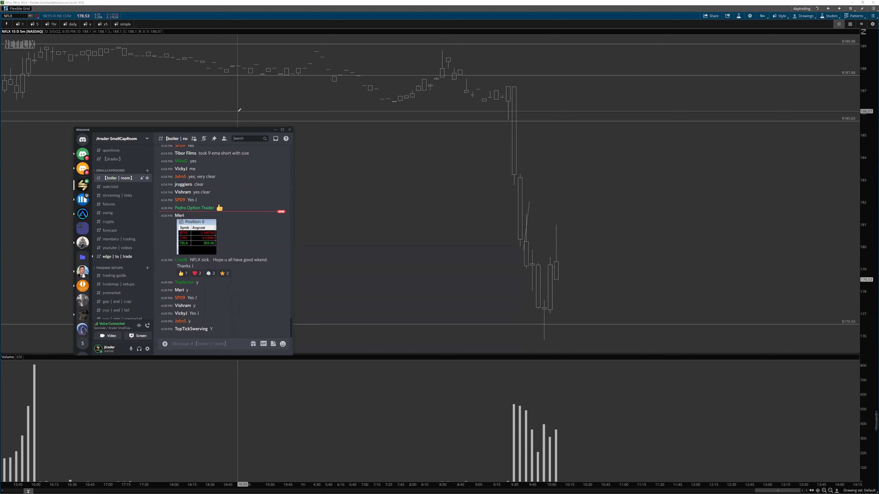
left_click(246, 124)
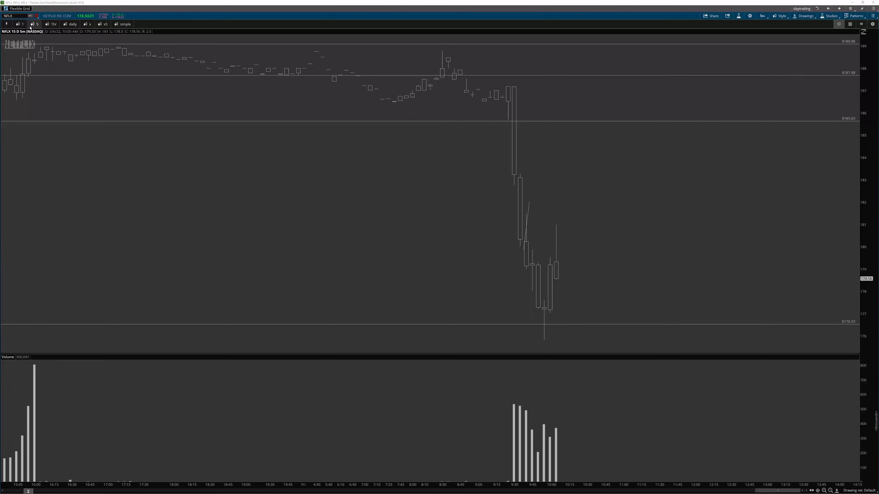
- Load the 10-day 5-minute chart, zoom onto Thursday–Friday, and sketch green rebound and fade paths
left_click(33, 25)
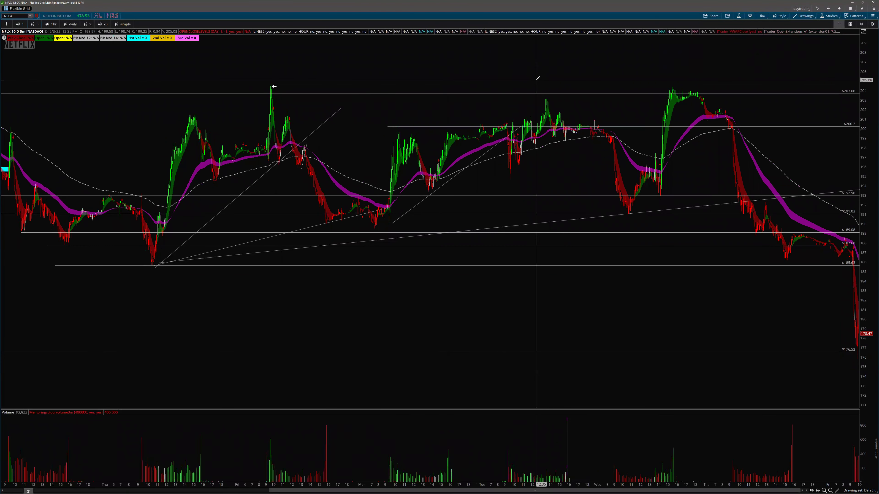
left_click_drag(700, 104, 858, 104)
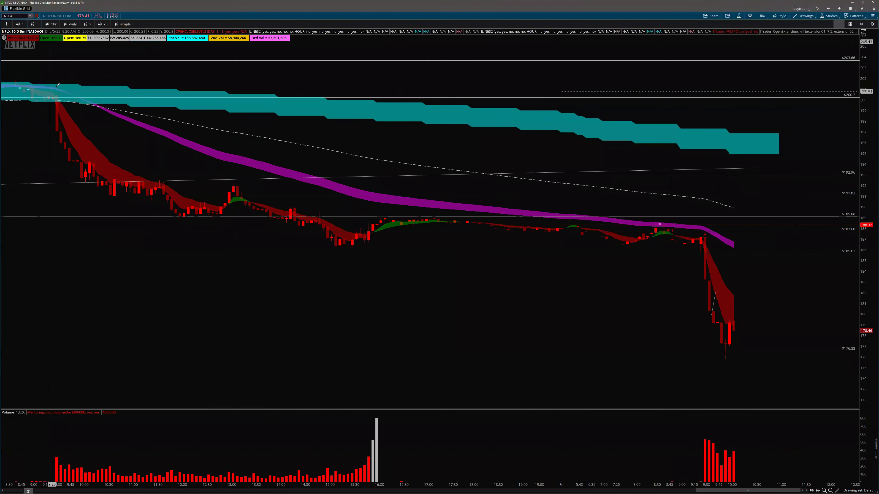
left_click_drag(48, 130, 858, 130)
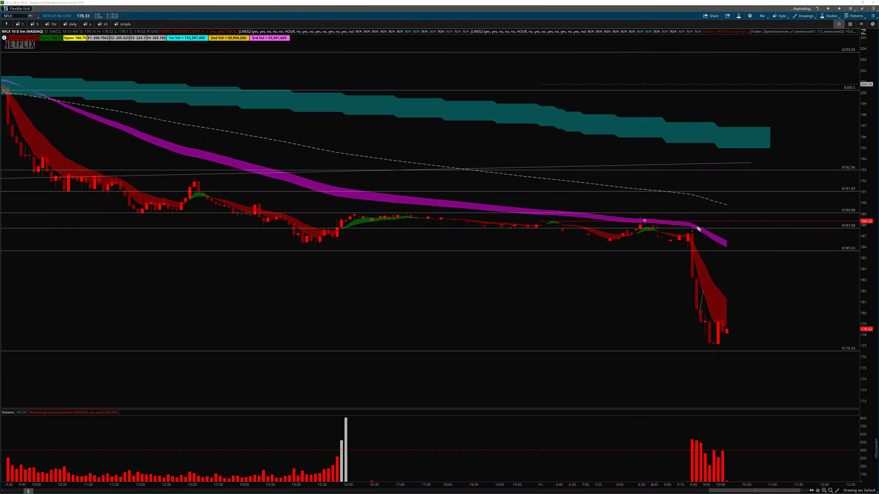
left_click_drag(695, 228, 748, 157)
left_click_drag(696, 251, 747, 301)
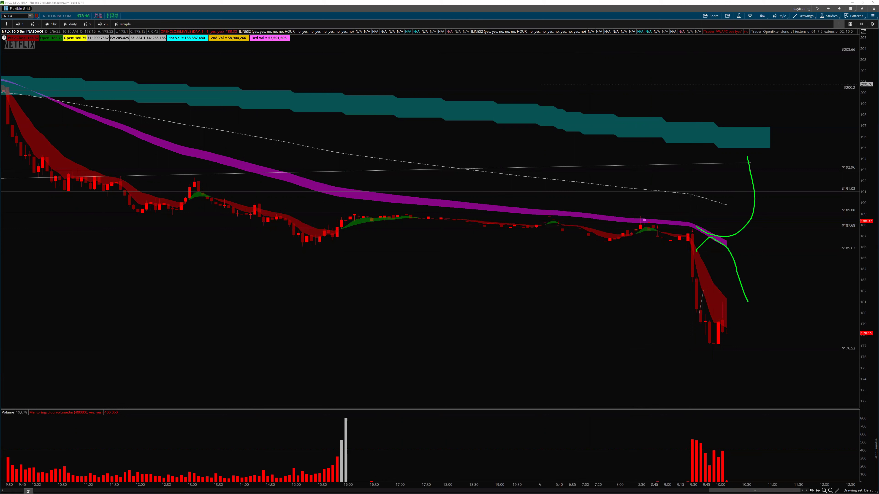
- Erase both green curves, draw a small green hook at the breakdown, and zoom to Friday morning
key("e")
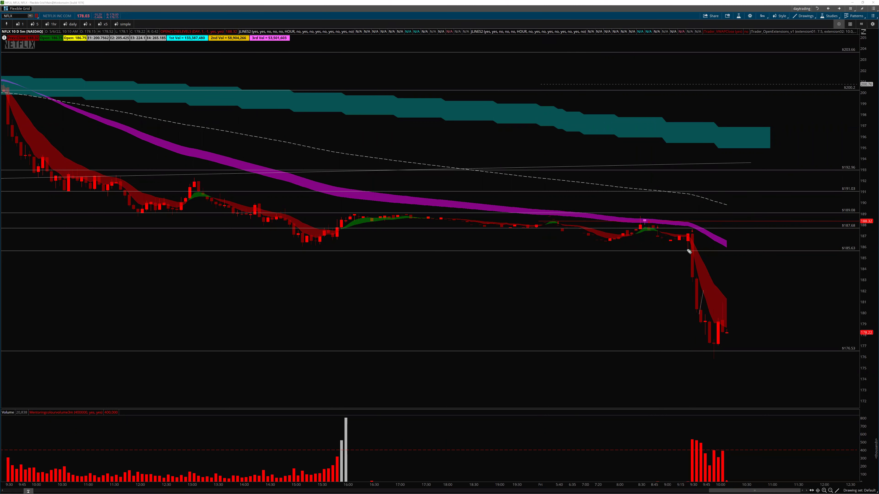
mouse_move(690, 251)
left_mouse_down()
mouse_move(696, 237)
mouse_move(699, 262)
left_mouse_up()
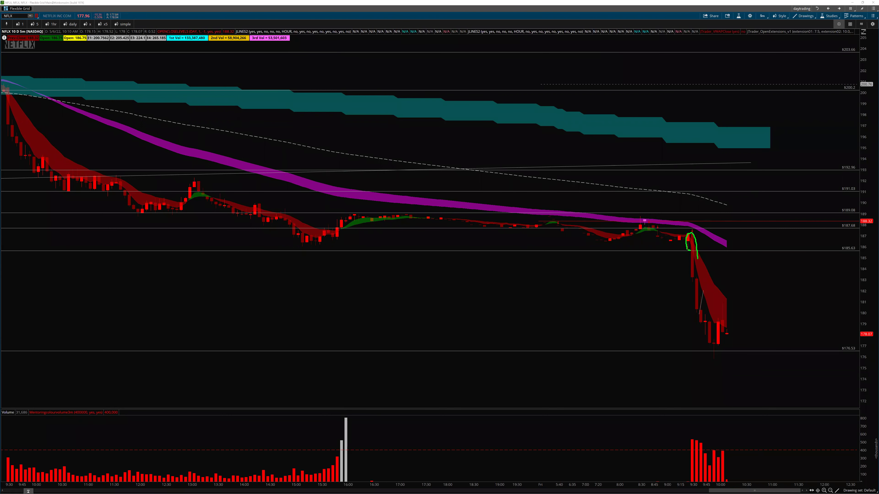
left_click_drag(651, 150, 522, 150)
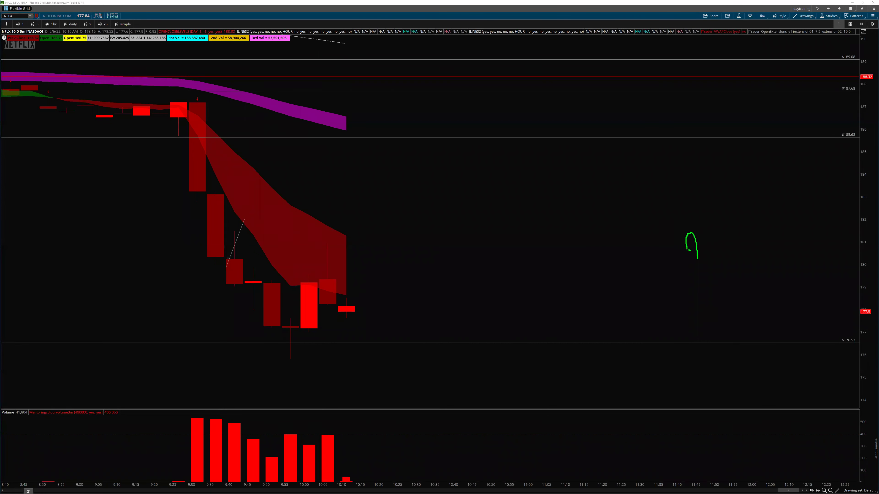
- Bring up the shared NFLX chart image in Chrome, maximized at 175% zoom
key("alt+Tab")
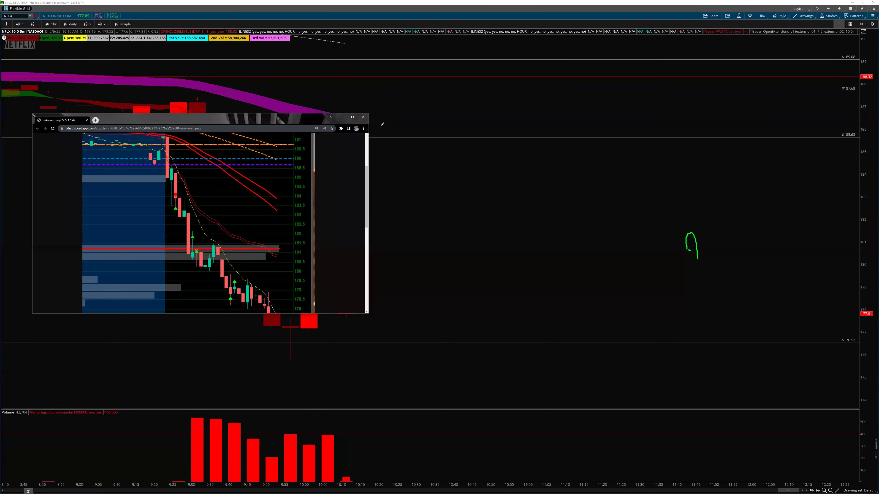
double_click(355, 120)
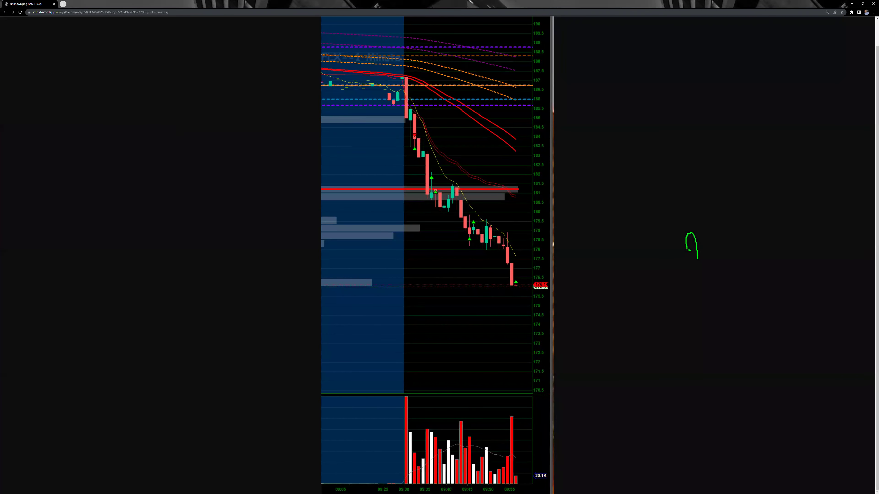
key("Escape")
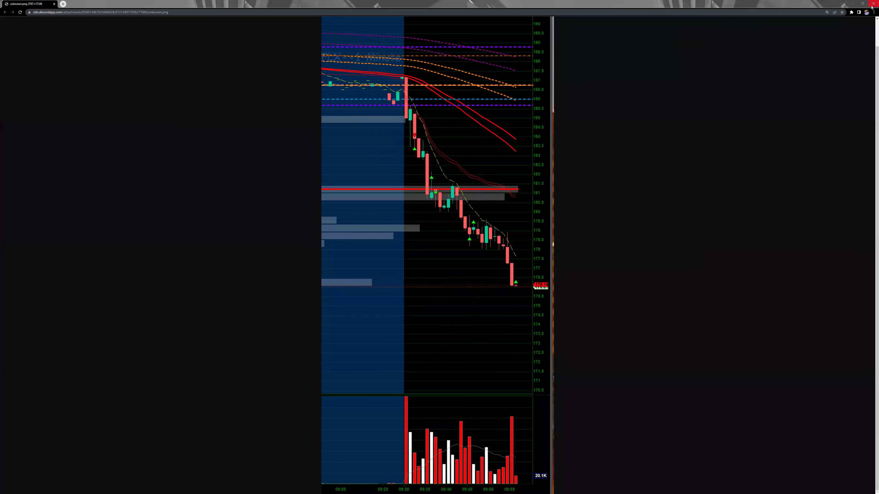
left_click(874, 12)
left_click(860, 56)
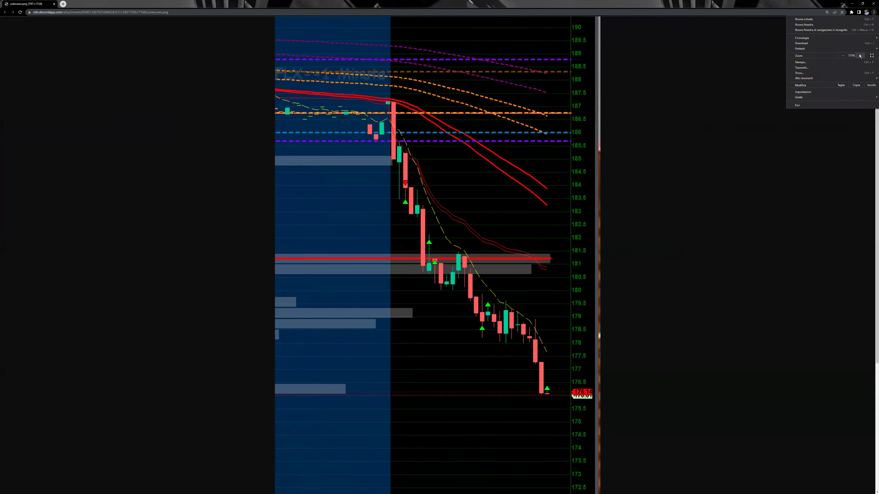
left_click(701, 220)
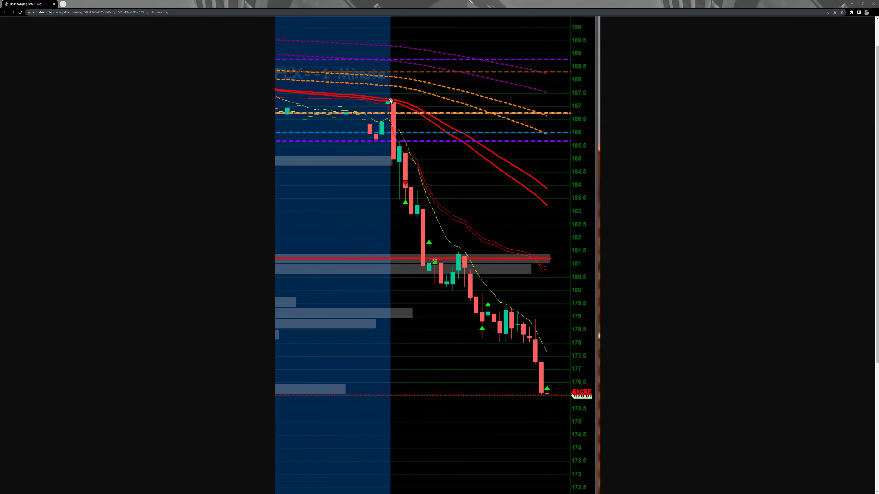
- Mark the chart in green: first red candle, 185.6 level, falling candles, and final low near 176
mouse_move(391, 101)
left_mouse_down()
mouse_move(402, 102)
mouse_move(390, 102)
left_mouse_up()
left_click_drag(391, 140, 404, 141)
left_click_drag(322, 145, 423, 143)
mouse_move(451, 167)
left_mouse_down()
mouse_move(474, 191)
mouse_move(474, 180)
mouse_move(468, 188)
left_mouse_up()
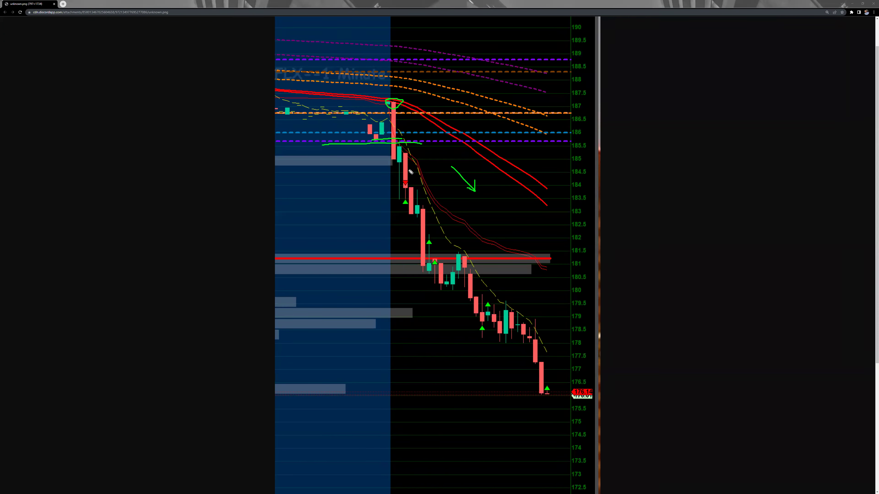
left_click_drag(397, 189, 410, 190)
left_click_drag(404, 155, 417, 156)
mouse_move(403, 181)
left_mouse_down()
mouse_move(393, 184)
mouse_move(412, 370)
mouse_move(596, 383)
mouse_move(442, 169)
mouse_move(397, 180)
left_mouse_up()
mouse_move(543, 375)
left_mouse_down()
mouse_move(538, 409)
mouse_move(560, 382)
mouse_move(544, 379)
left_mouse_up()
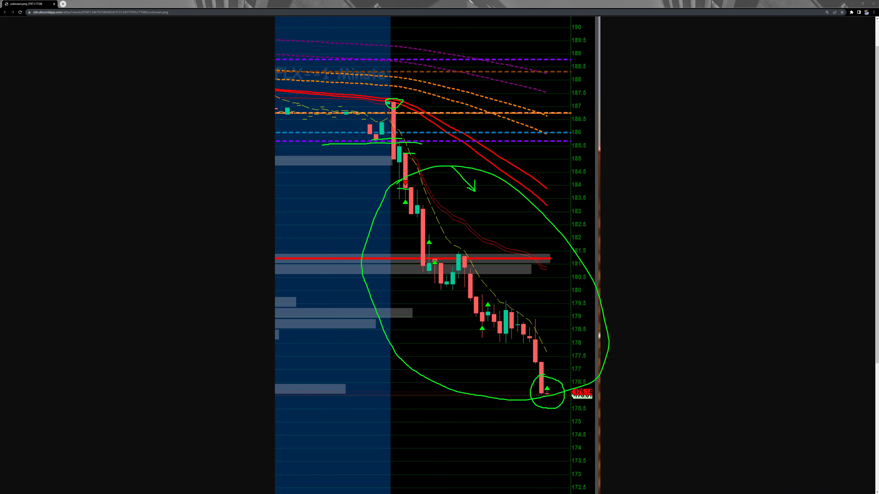
- Bring the second NFLX 1-minute chart image forward, maximized at 200% zoom
key("alt+Tab")
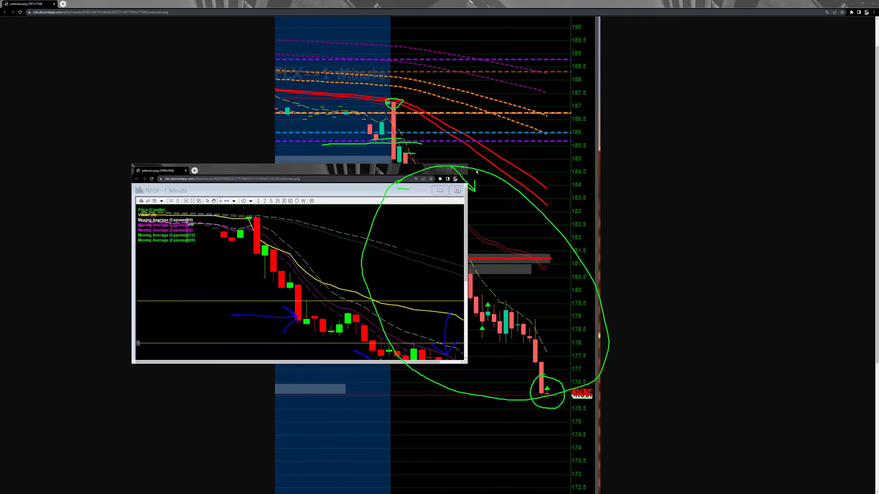
left_click(452, 169)
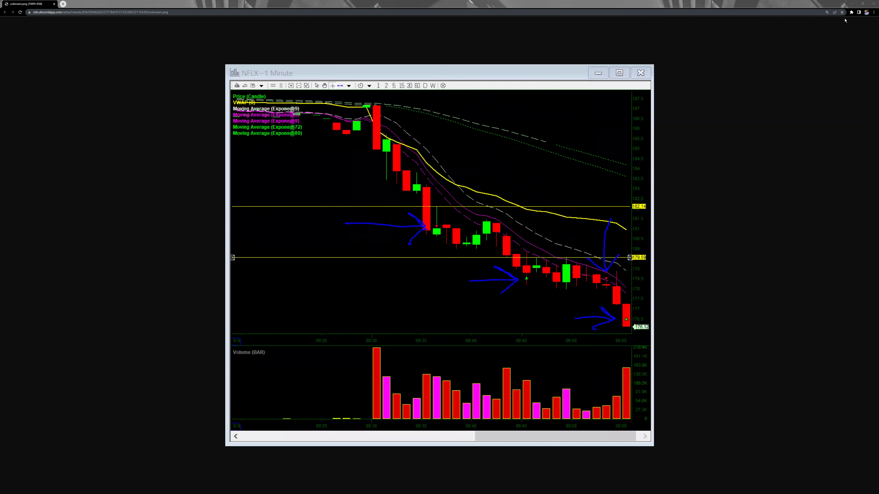
left_click(873, 13)
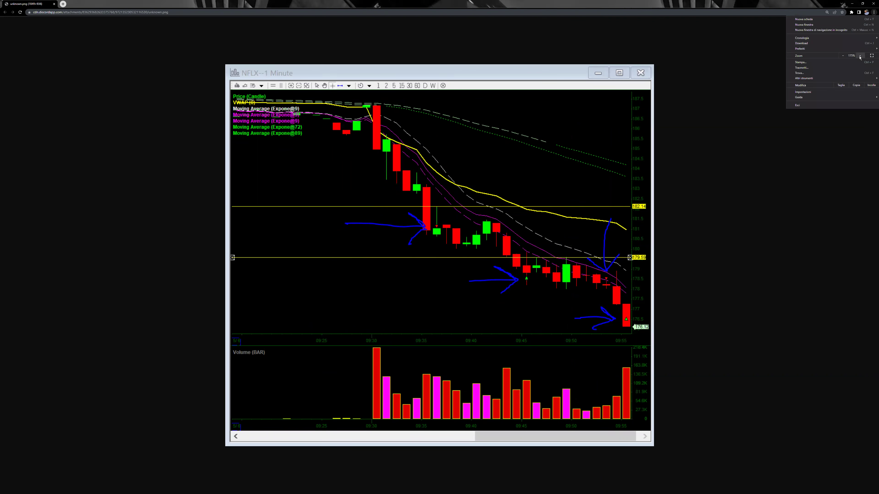
left_click(860, 56)
key("Escape")
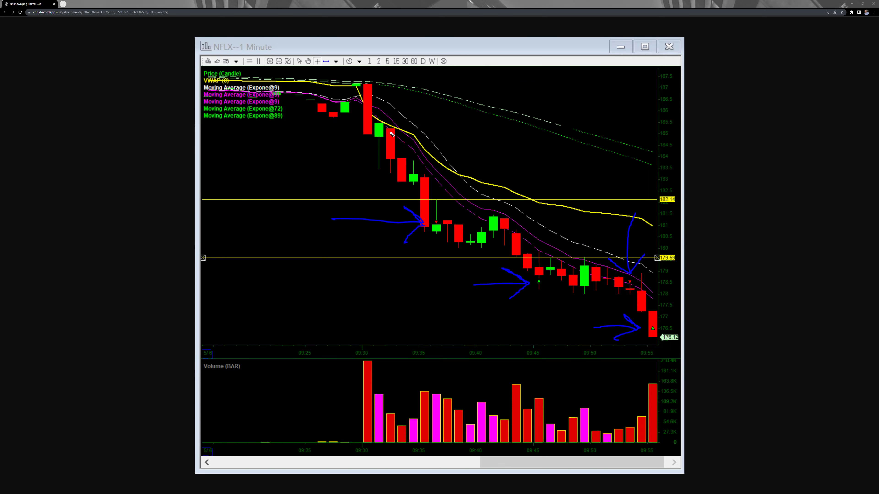
- Outline the bounce candles near 185.5 and 181.5 in green and add a bracket near 181
mouse_move(401, 139)
left_mouse_down()
mouse_move(392, 119)
mouse_move(390, 133)
left_mouse_up()
mouse_move(492, 229)
left_mouse_down()
mouse_move(511, 230)
mouse_move(509, 212)
mouse_move(486, 222)
mouse_move(497, 230)
left_mouse_up()
mouse_move(432, 230)
left_mouse_down()
mouse_move(444, 235)
mouse_move(461, 193)
left_mouse_up()
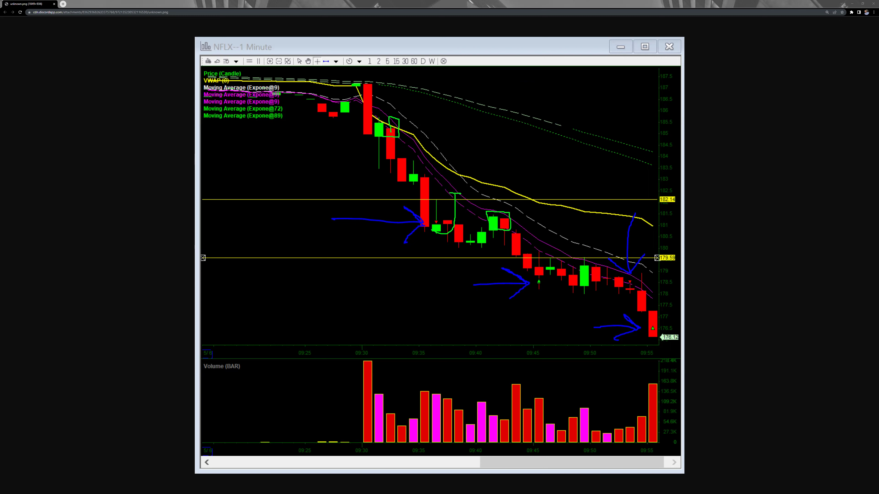
- Undo the green candle outlines on the NFLX 1-minute chart image
key("ctrl+z")
key("ctrl+z")
key("ctrl+z")
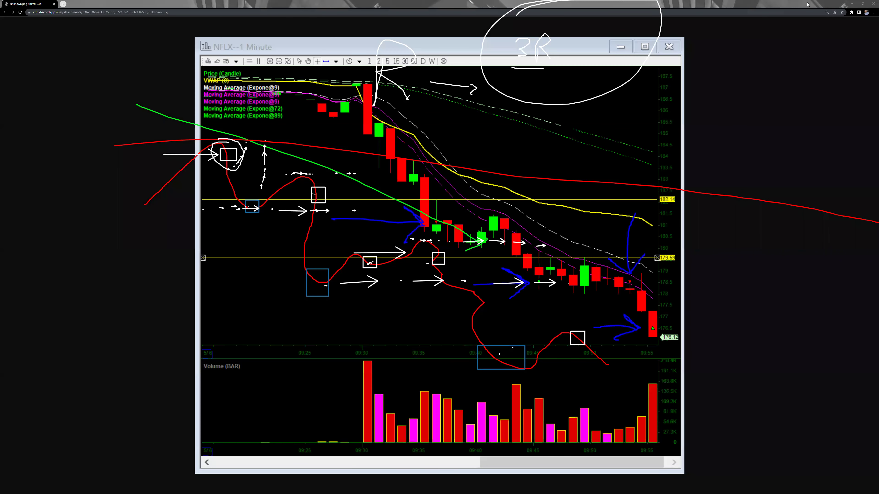
- Return to the first NFLX chart image, erase all drawings, and minimize Chrome to reveal thinkorswim
key("alt+Left")
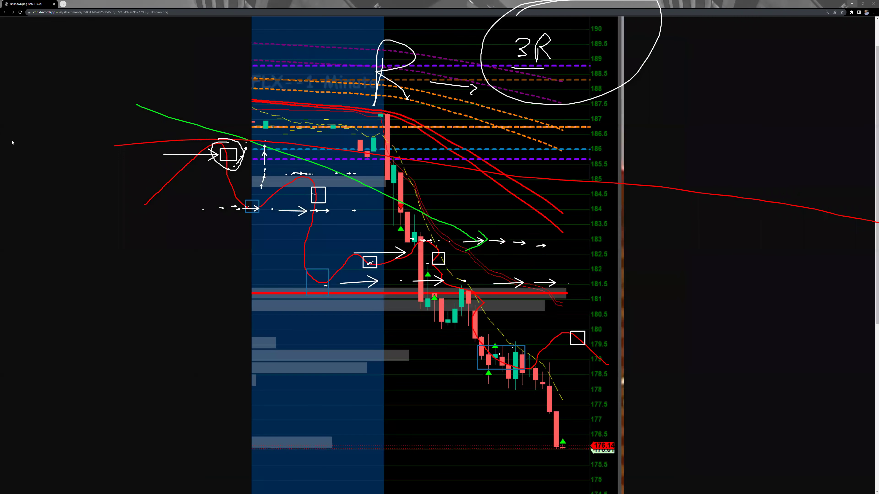
key("e")
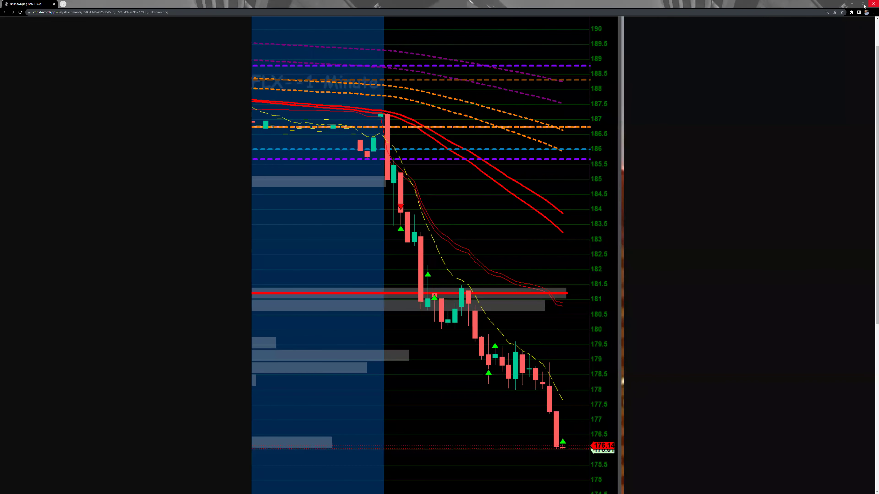
left_click(852, 3)
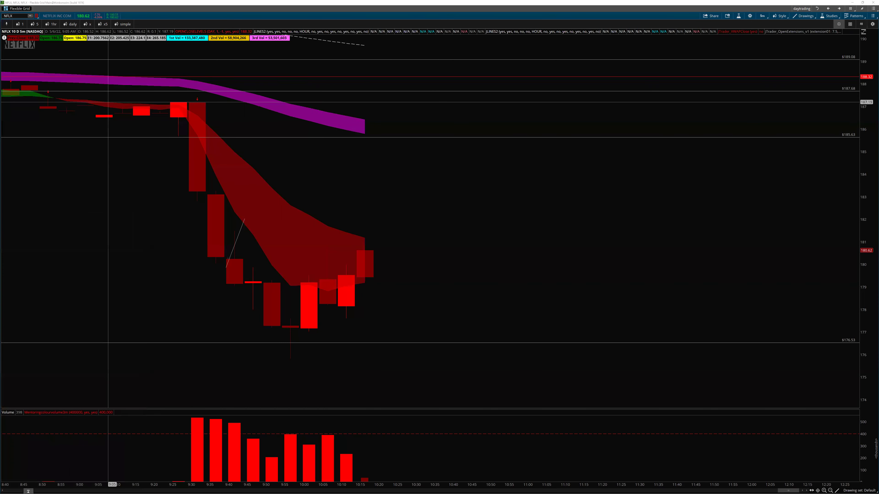
- Load the one-day 1-minute chart, zoom to 9:00–10:40, and mark the opening move as 1R
left_click(124, 24)
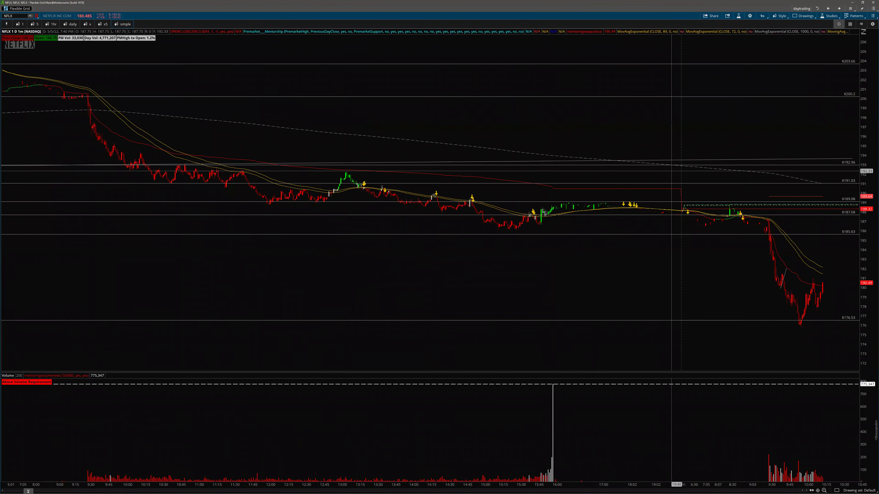
left_click_drag(349, 121, 829, 81)
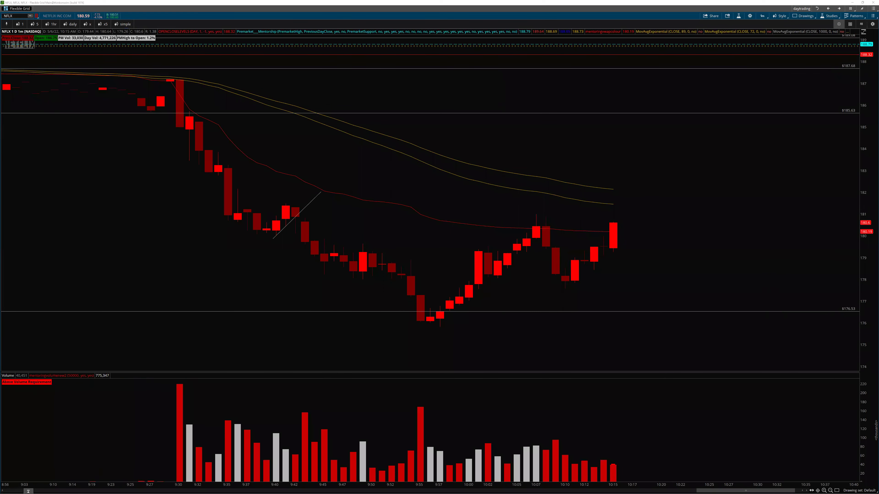
left_click_drag(184, 122, 202, 120)
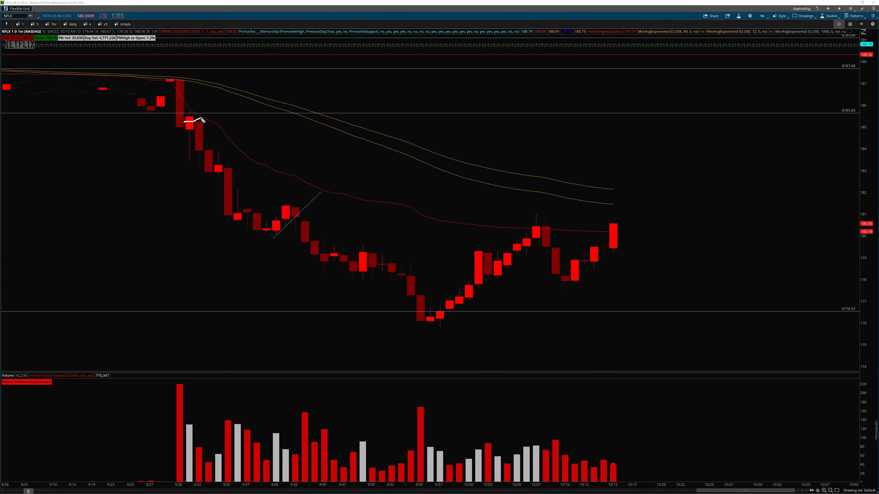
mouse_move(179, 79)
left_mouse_down()
mouse_move(203, 82)
mouse_move(194, 120)
left_mouse_up()
mouse_move(220, 94)
left_mouse_down()
mouse_move(230, 84)
mouse_move(227, 109)
mouse_move(250, 88)
mouse_move(252, 106)
left_mouse_up()
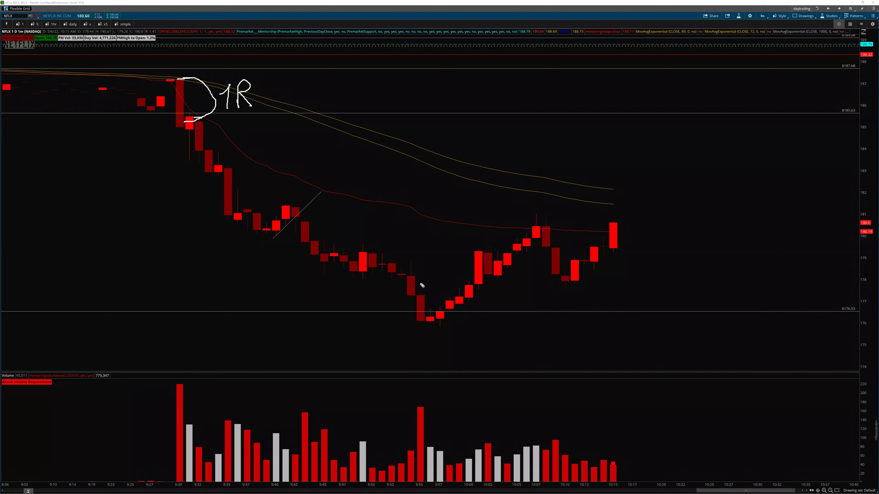
- Circle the 9:55 low near 176.53, arrow the drop and bounce, then clear the white sketches
mouse_move(421, 299)
left_mouse_down()
mouse_move(452, 327)
mouse_move(405, 301)
left_mouse_up()
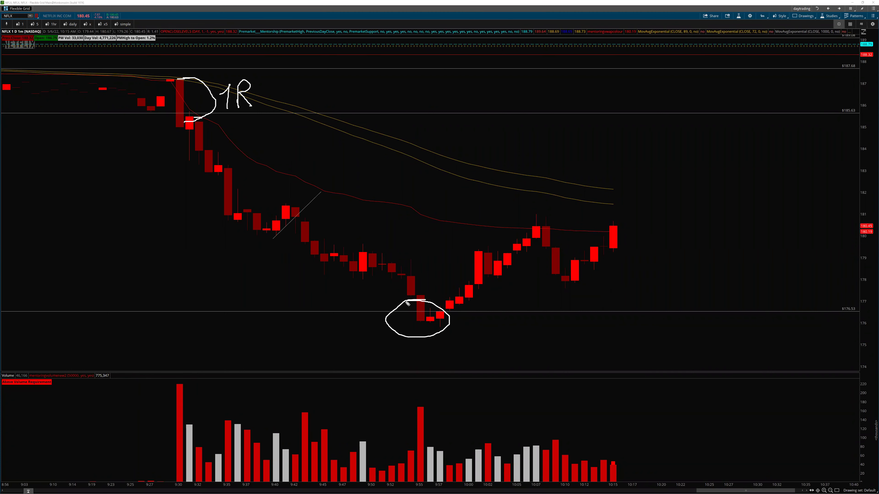
mouse_move(190, 118)
left_mouse_down()
mouse_move(173, 305)
mouse_move(183, 300)
left_mouse_up()
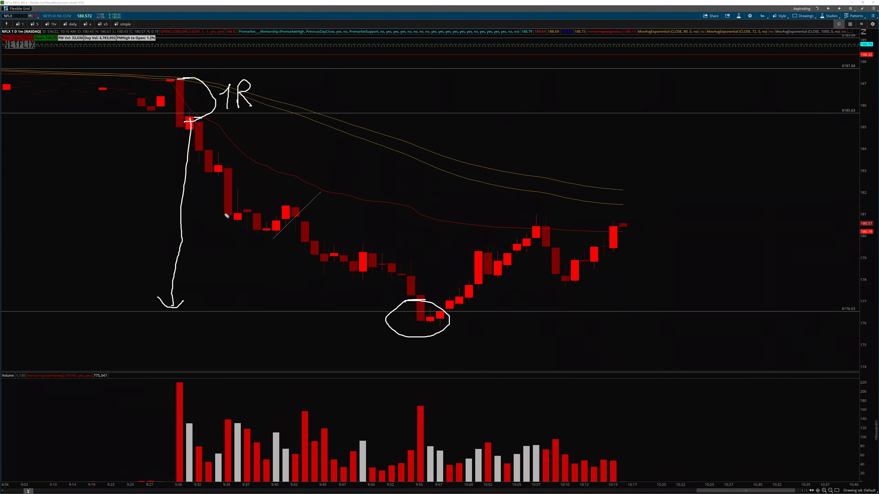
mouse_move(227, 216)
left_mouse_down()
mouse_move(361, 73)
mouse_move(372, 100)
left_mouse_up()
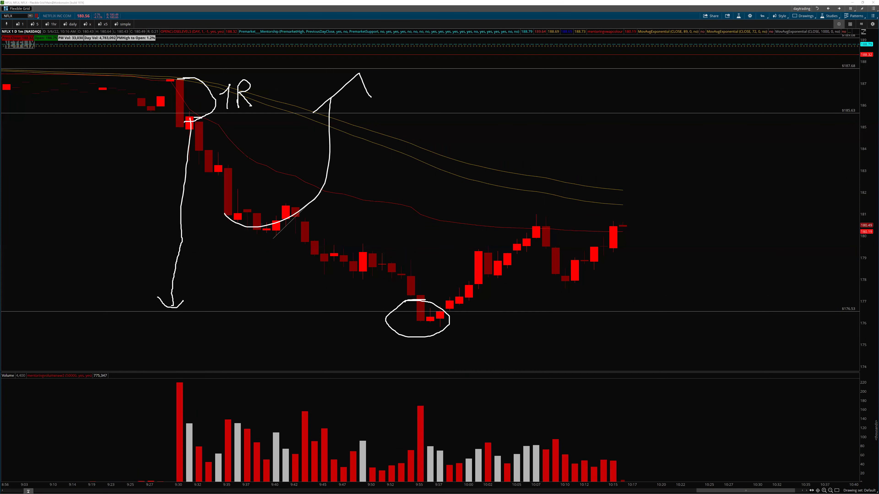
key("Escape")
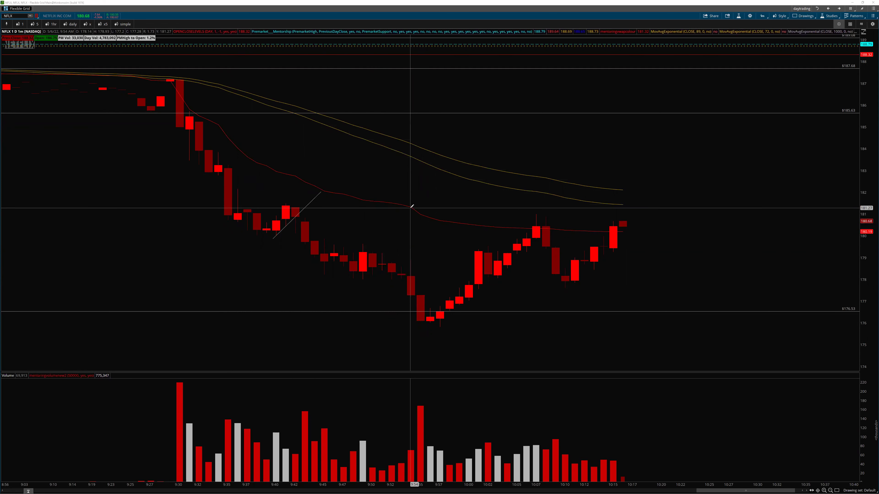
- Load BABA, AAPL and TSLA in turn from the symbol box, ending on NVDA
left_click(19, 17)
type("BABA")
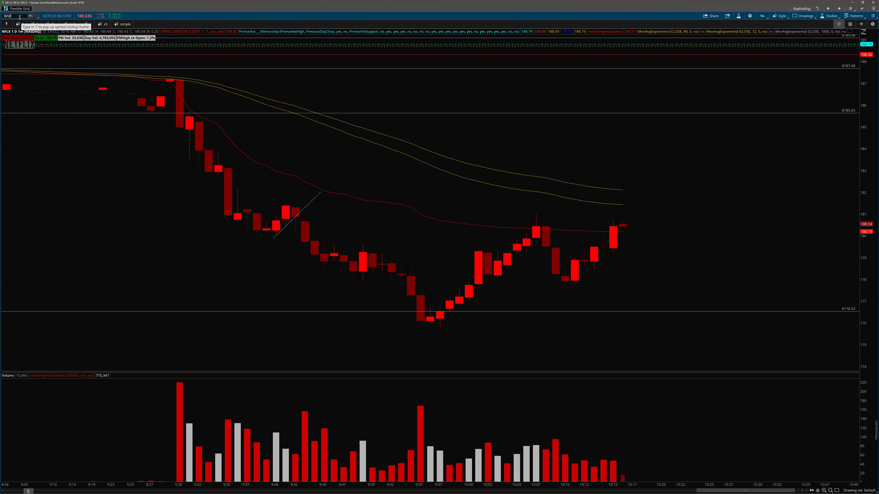
key("Return")
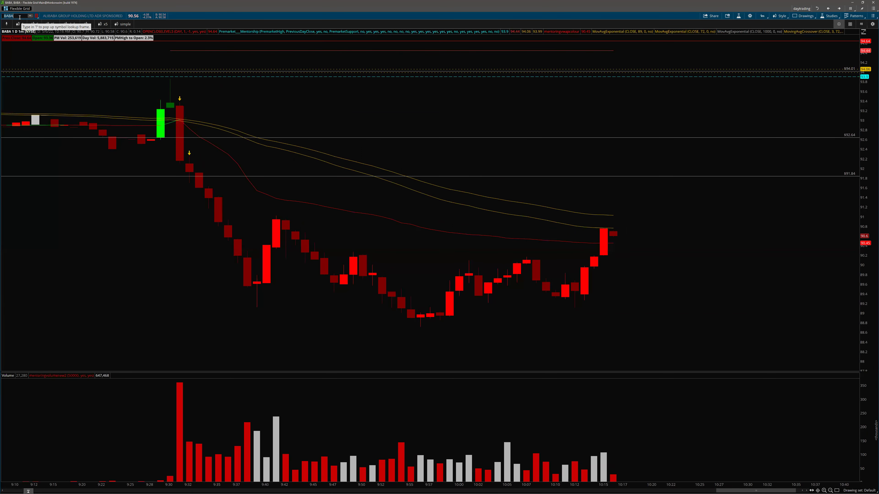
type("AAPL")
key("Return")
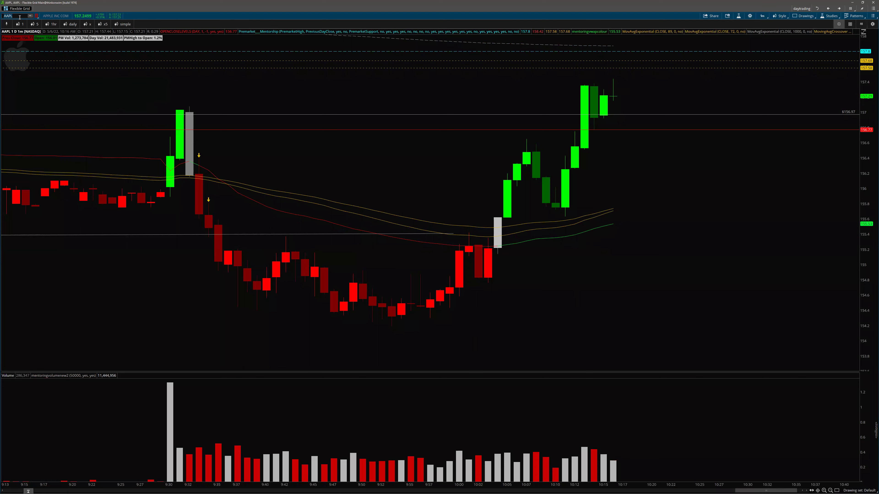
type("TSLA")
key("Return")
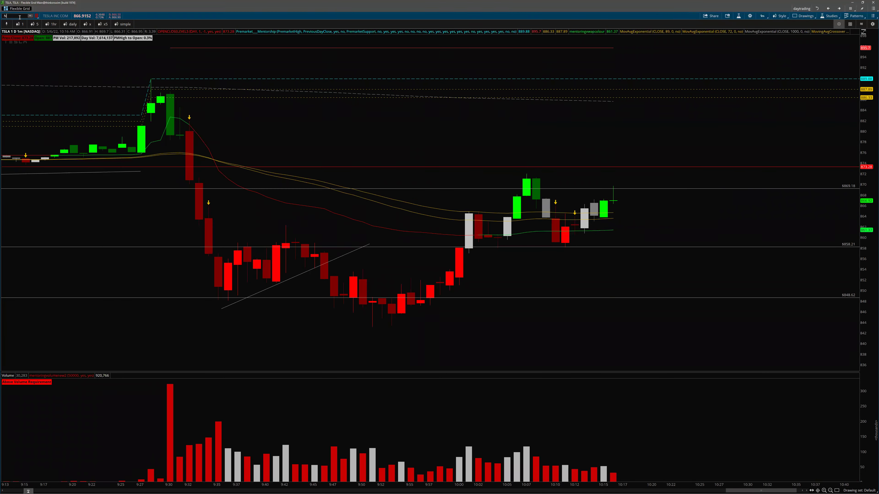
type("NVDA")
key("Return")
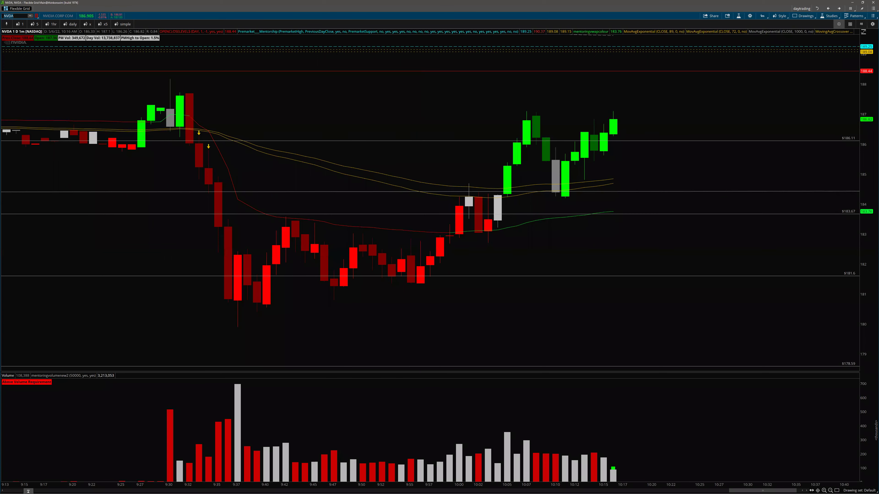
- Bring Discord's boiler room channel over the NVDA chart to read the latest messages
key("alt+Tab")
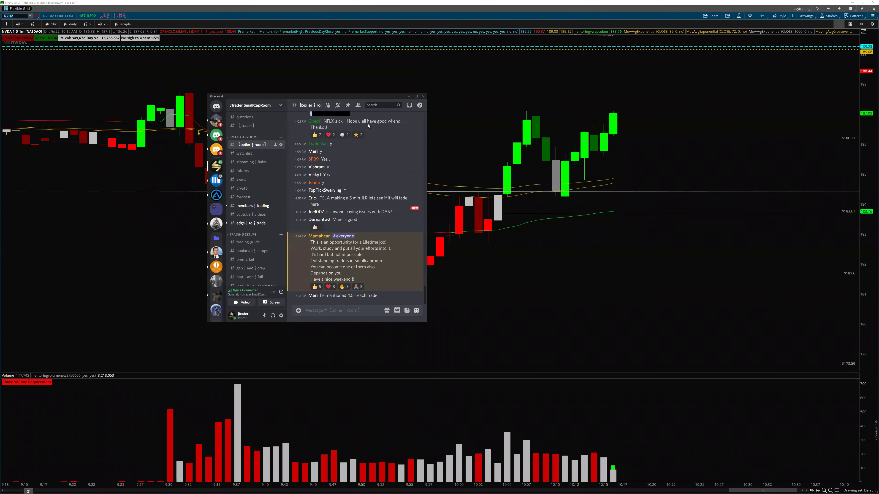